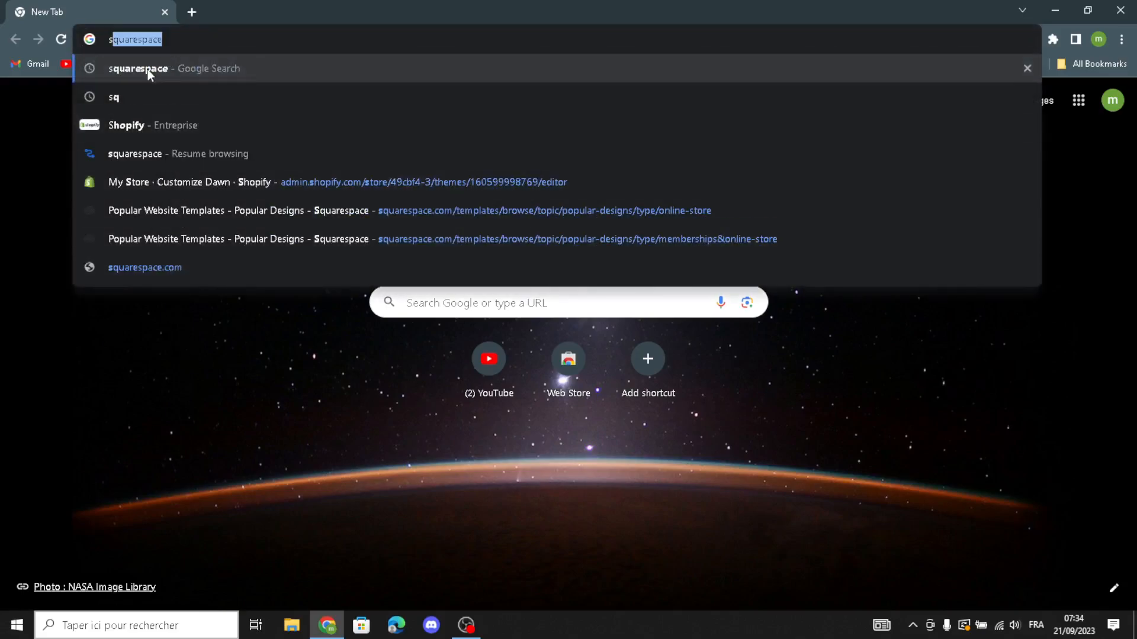
# Search the web for squarespace and open the Squarespace website templates gallery.
pyautogui.click(147, 69)
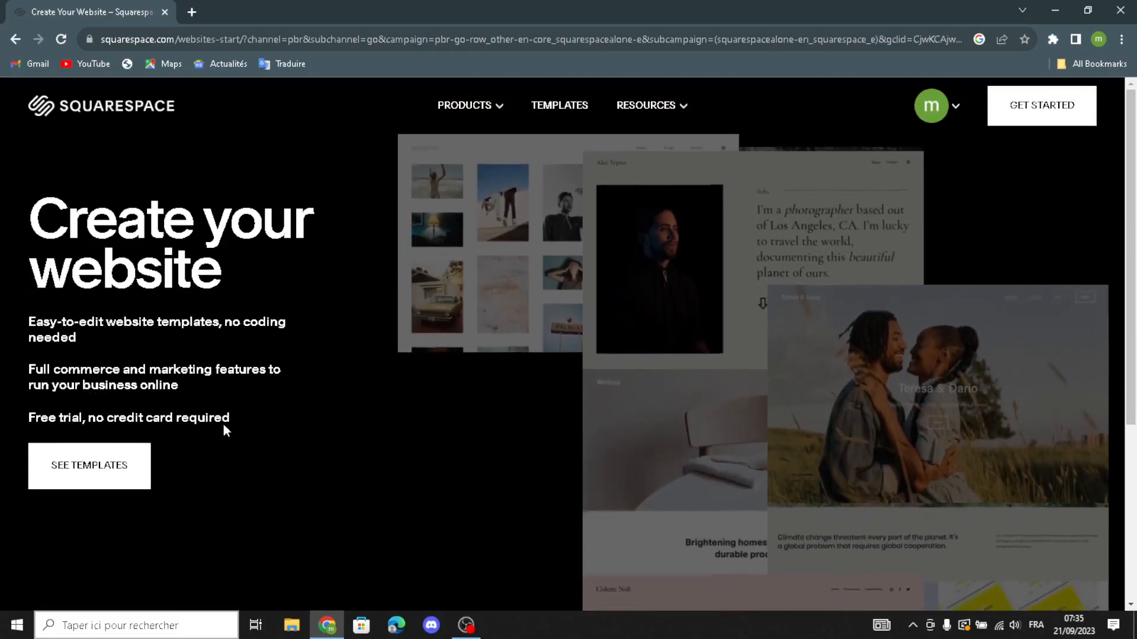
pyautogui.click(95, 469)
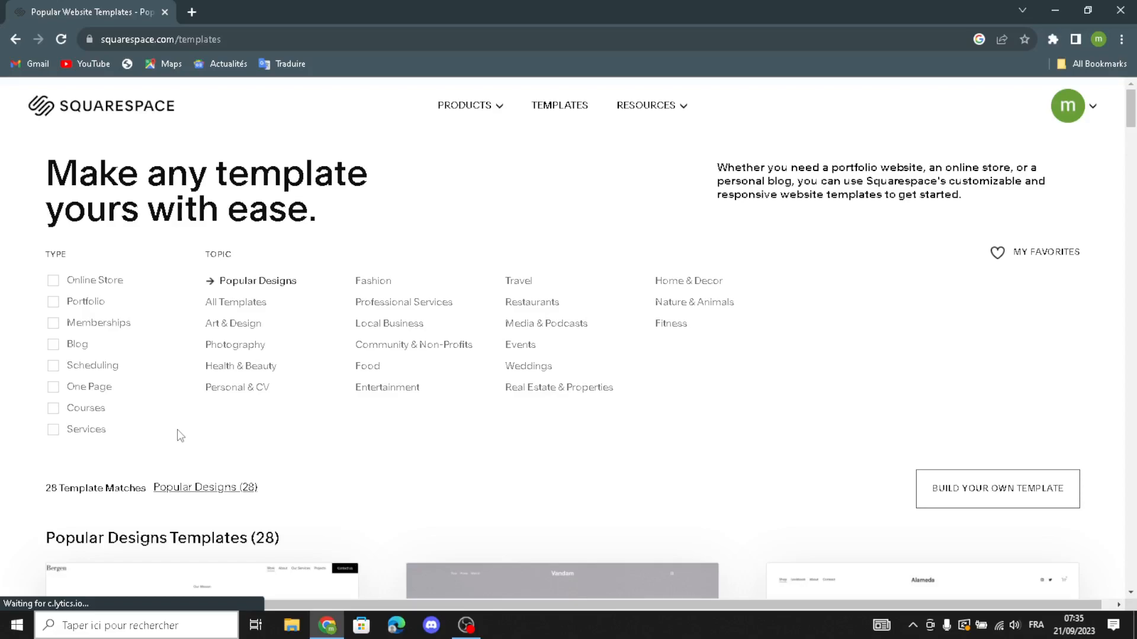
# Filter the template gallery by the Online Store, Memberships and Services types.
pyautogui.click(55, 285)
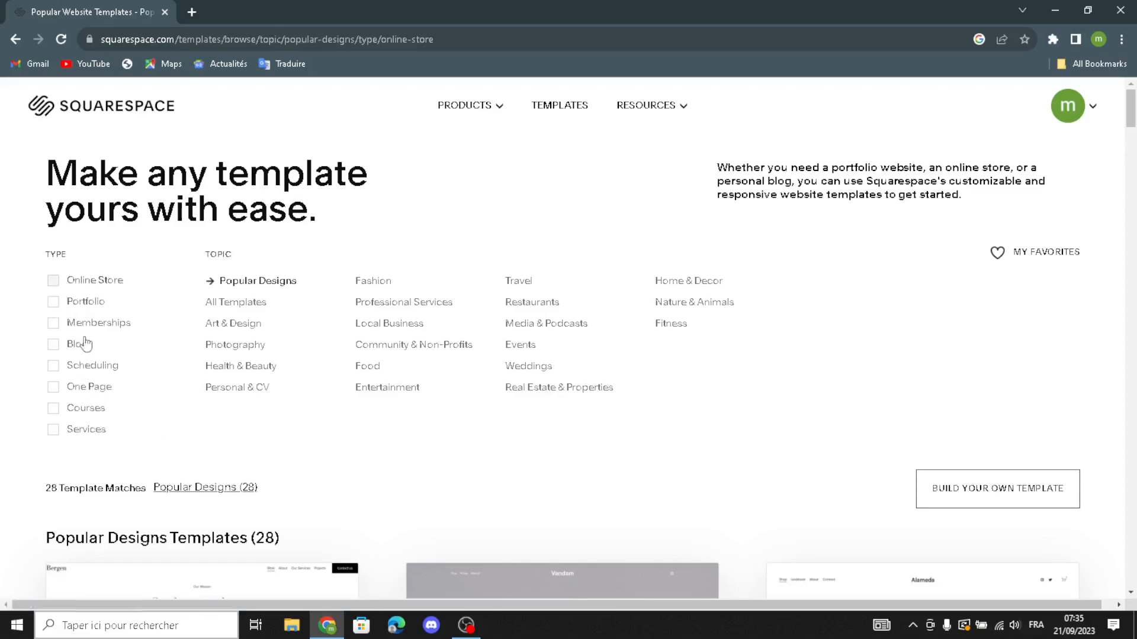
pyautogui.click(57, 326)
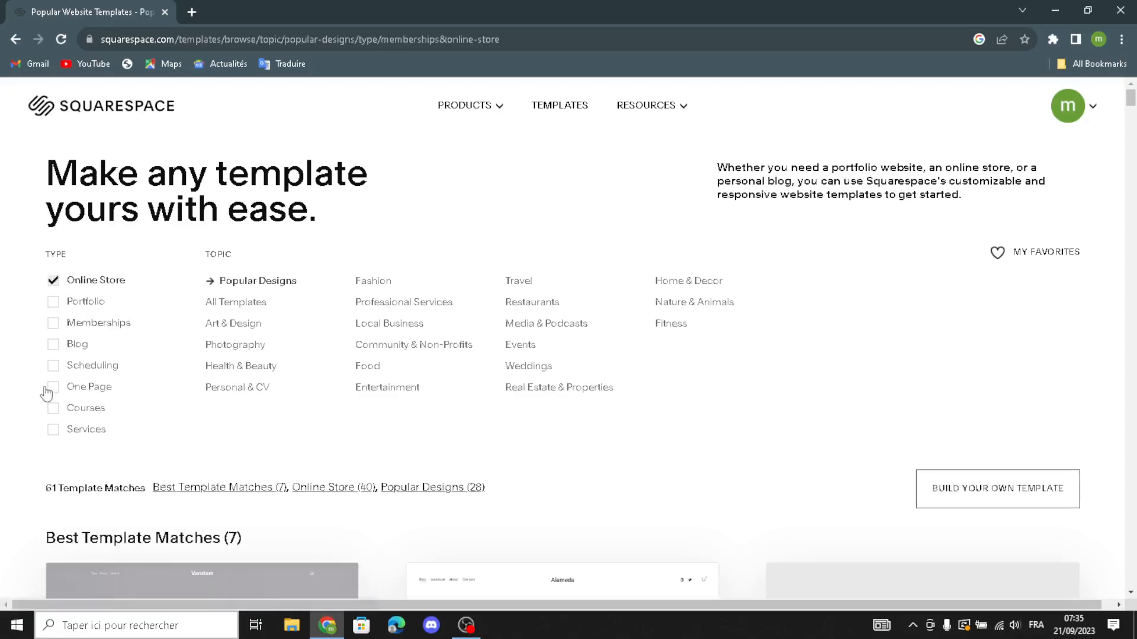
pyautogui.click(54, 431)
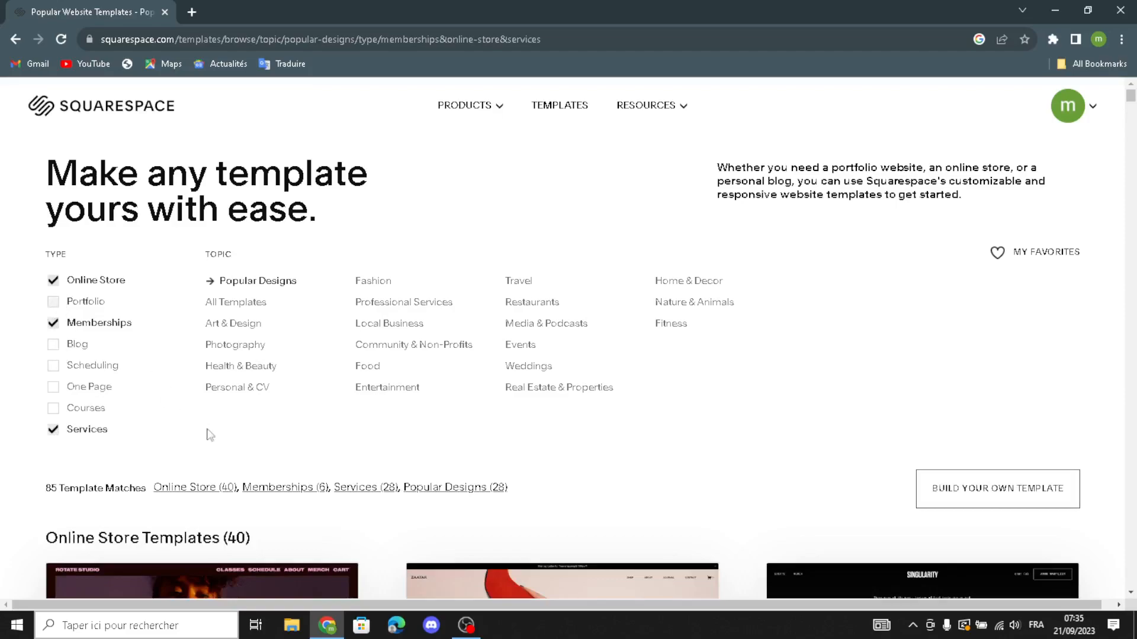
# Start building a custom template from the Build your own template offer among the gallery results.
pyautogui.scroll(-7, 596, 363)
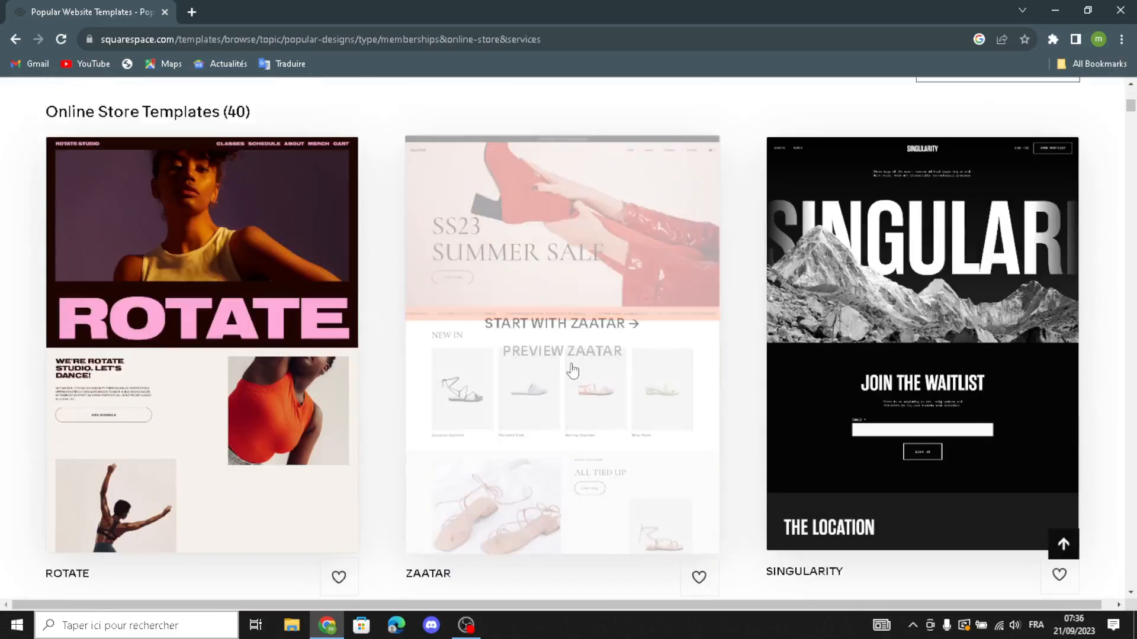
pyautogui.scroll(-6, 611, 380)
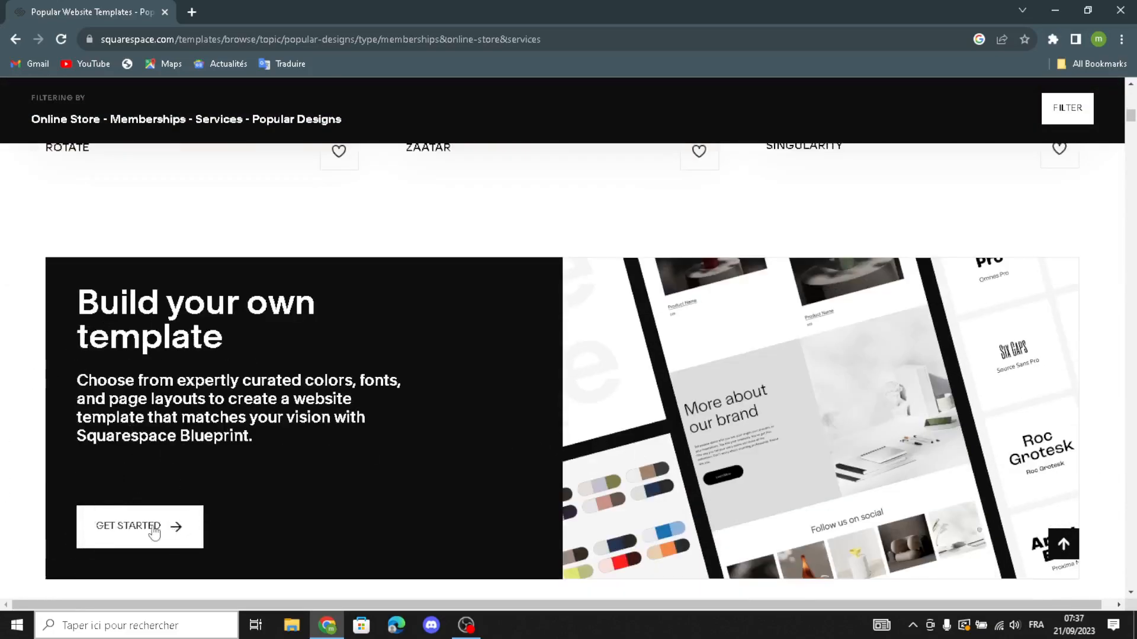
pyautogui.click(150, 545)
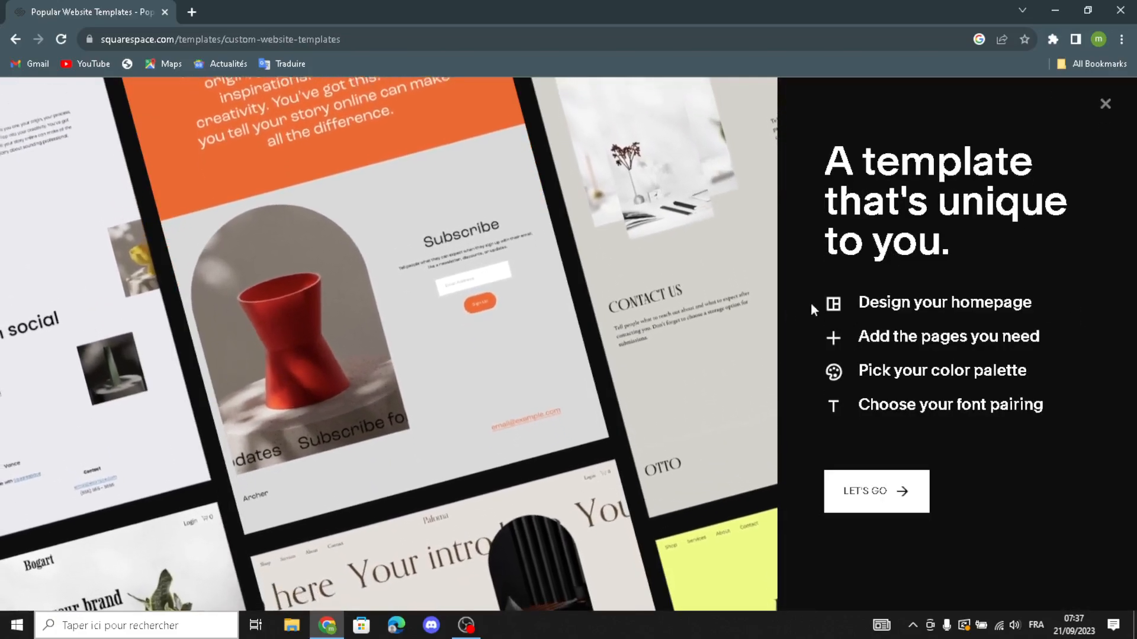
pyautogui.click(891, 494)
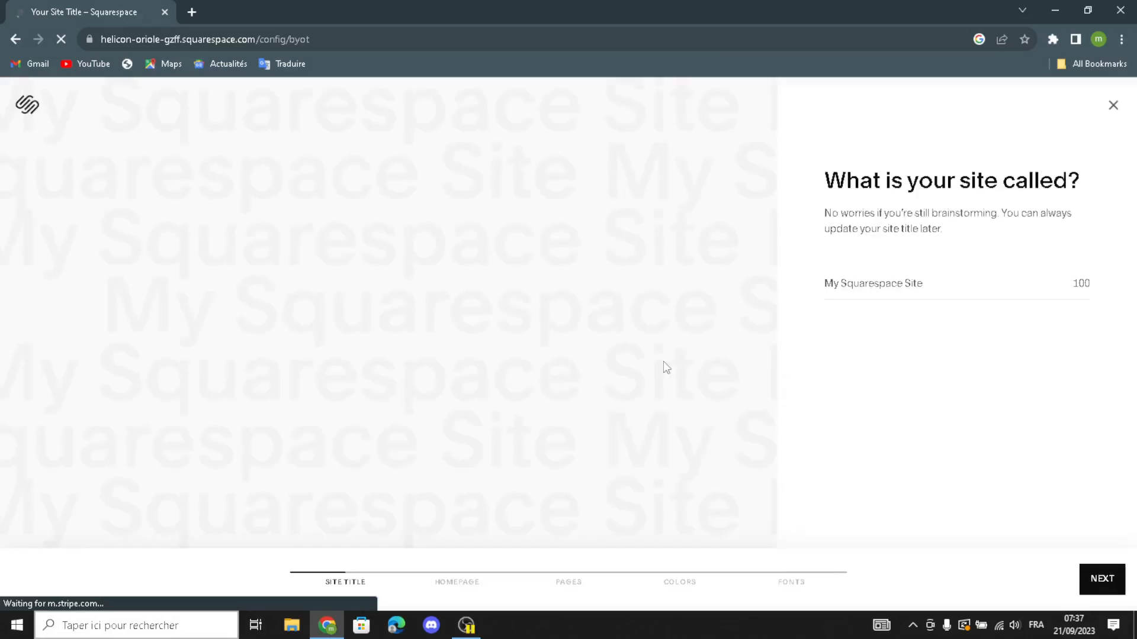
# Name the site HarmonyHub and continue to the homepage stage.
pyautogui.click(924, 278)
pyautogui.write('HarmonyHub')
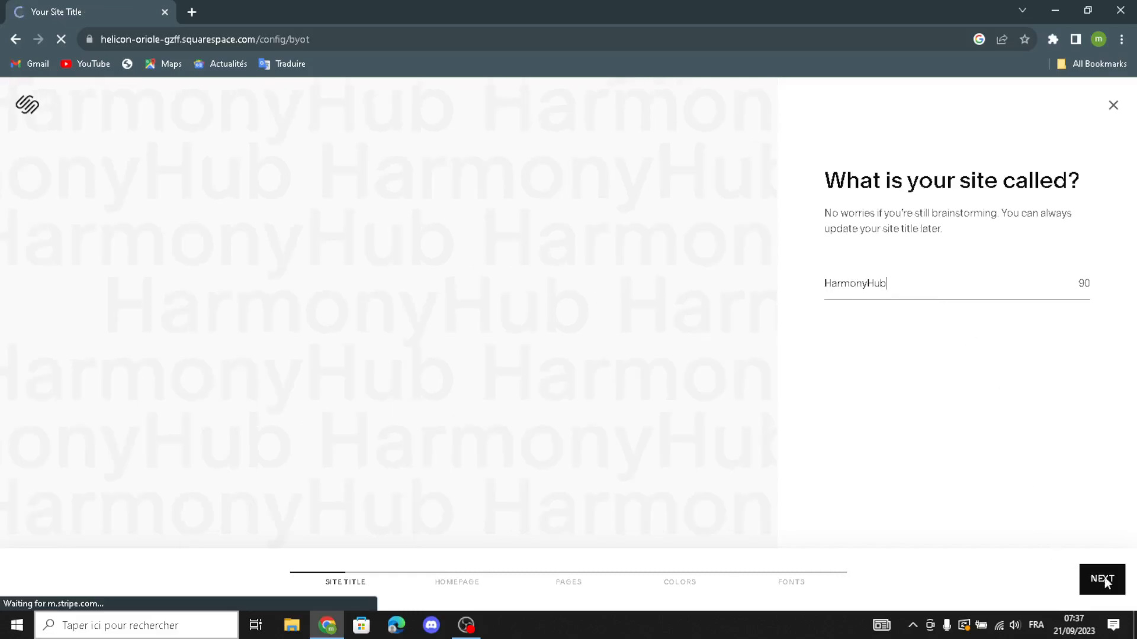
pyautogui.click(1105, 579)
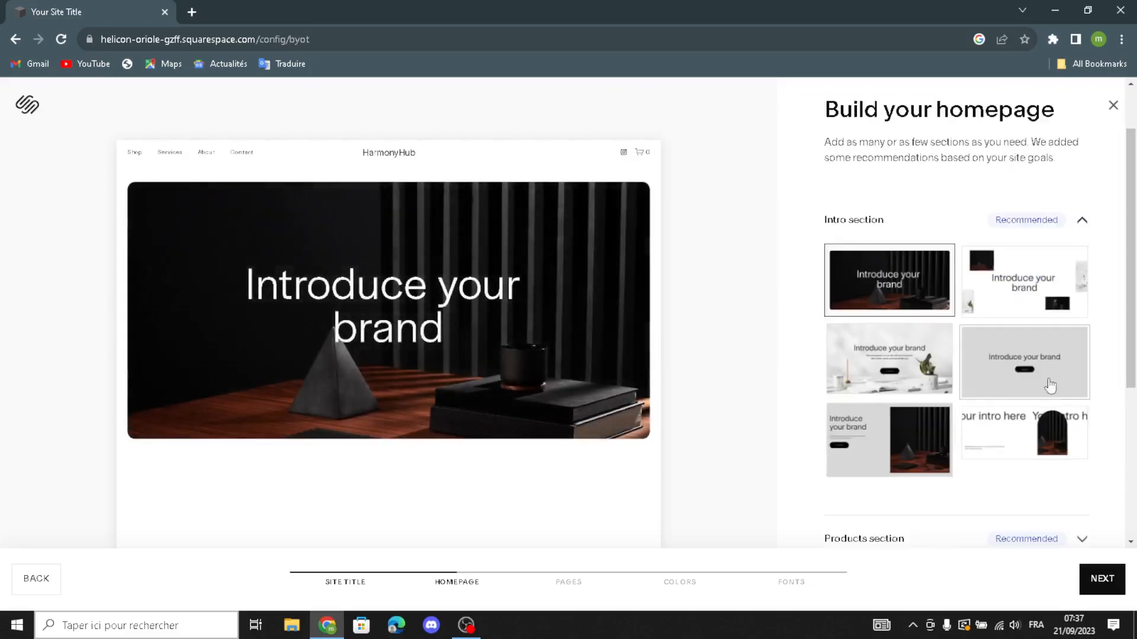
# Choose the plain grey intro layout with a button and the Shop our product layout with an arched image for the homepage.
pyautogui.click(1025, 332)
pyautogui.scroll(-4, 1025, 426)
pyautogui.scroll(-2, 965, 441)
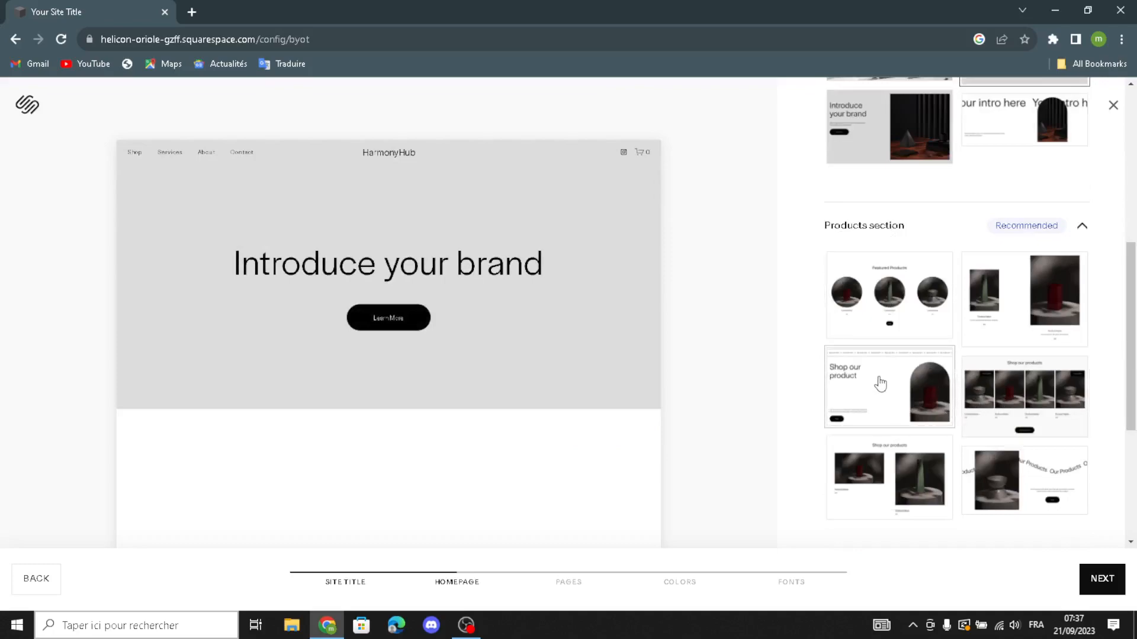
pyautogui.click(899, 399)
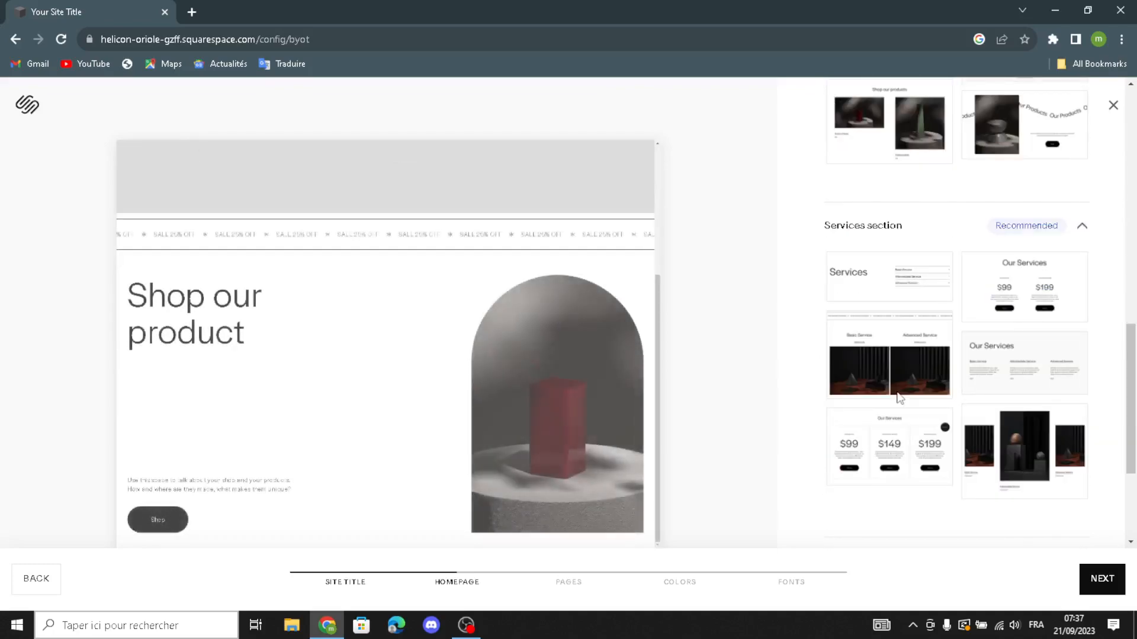
# Add the Services list, the text-only grey About section and the centred Follow us on social section to the homepage.
pyautogui.click(885, 288)
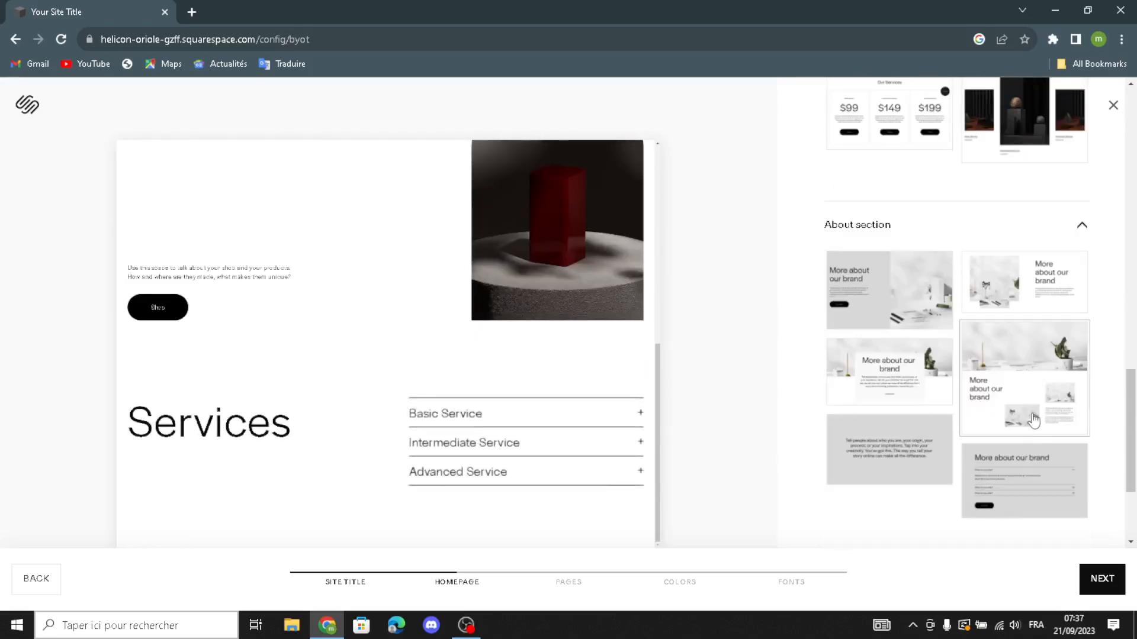
pyautogui.click(876, 481)
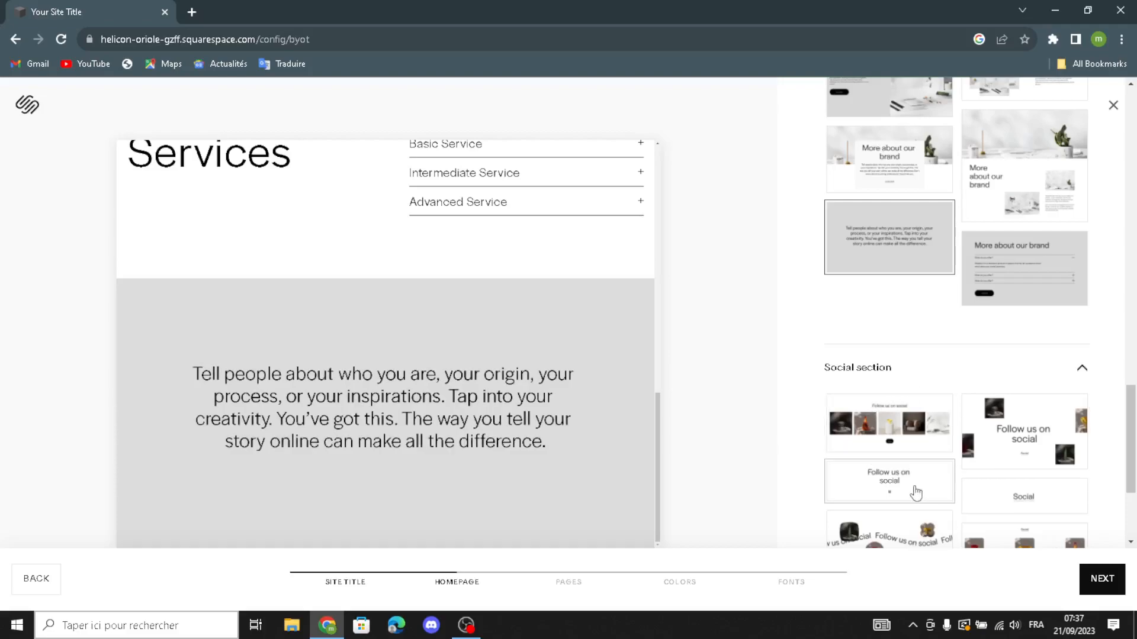
pyautogui.click(915, 492)
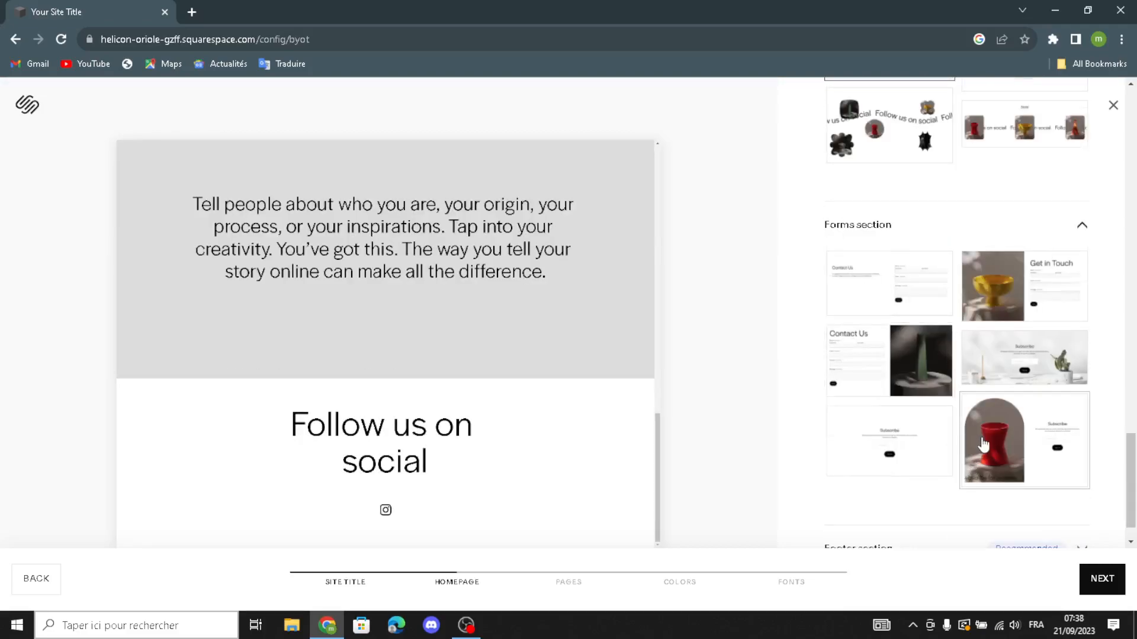
# Add the Subscribe form with the red vase image and the three-column footer, and finish the homepage stage.
pyautogui.click(982, 444)
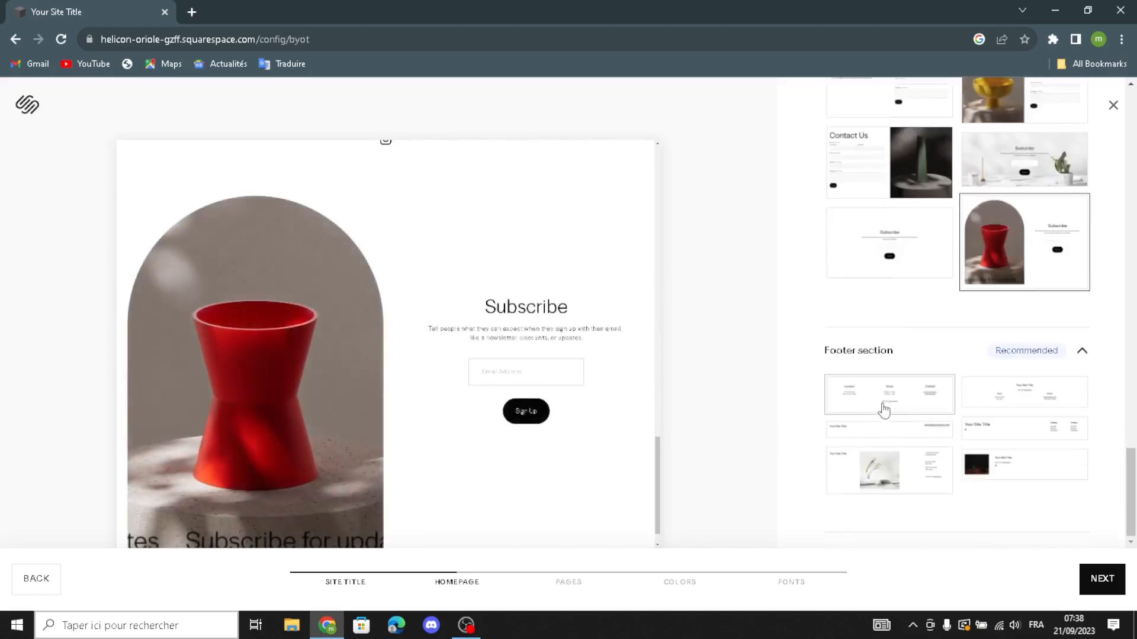
pyautogui.click(888, 394)
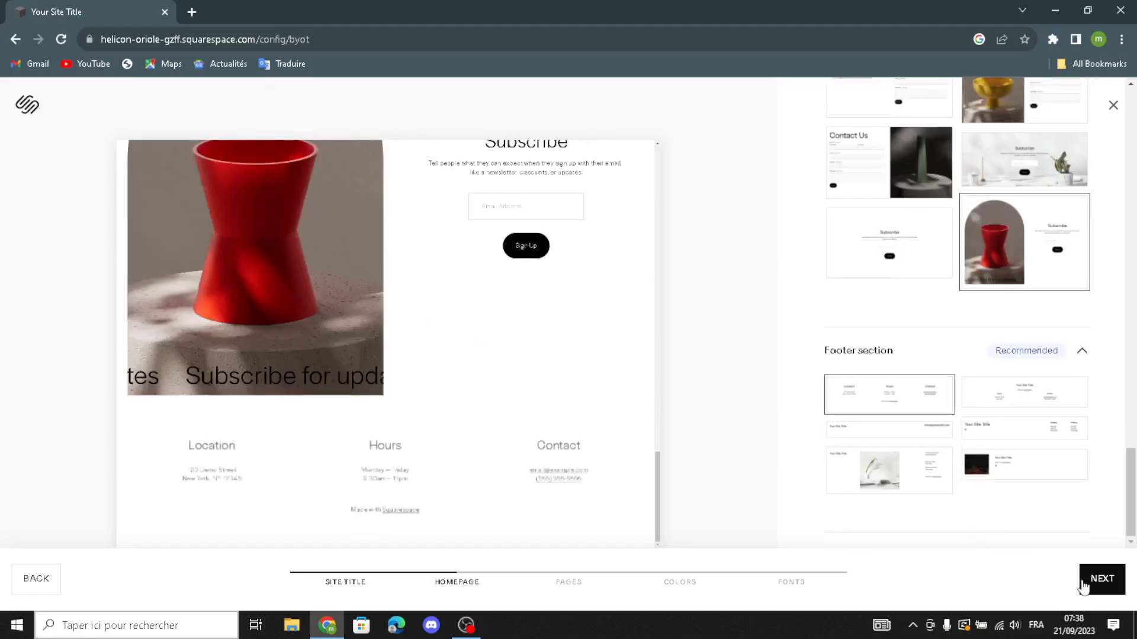
pyautogui.click(1081, 586)
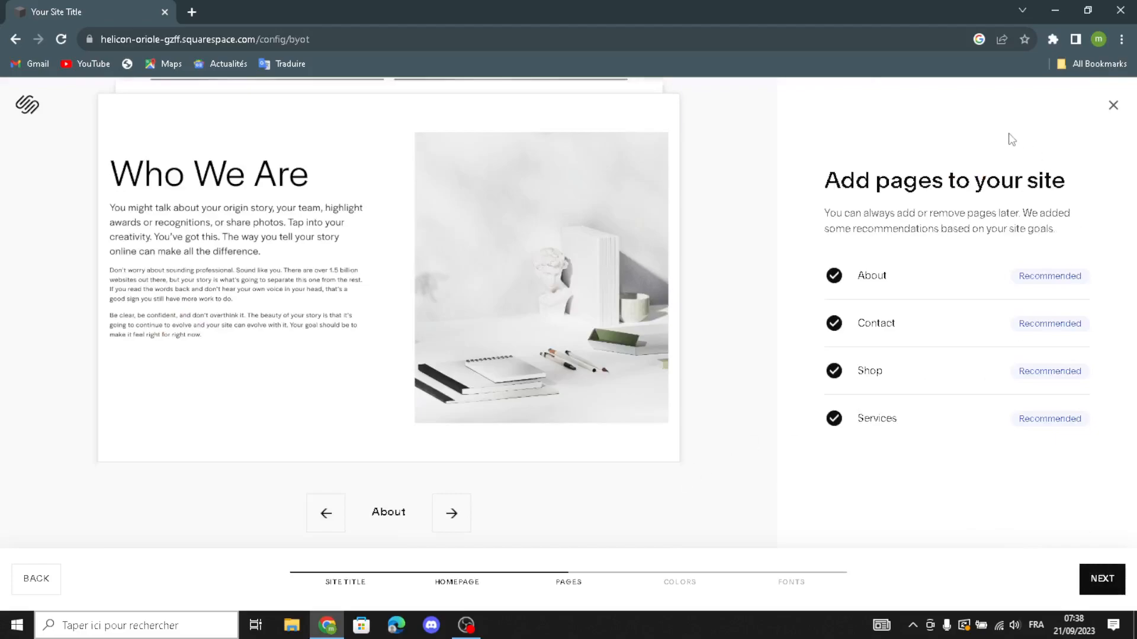
# Accept the recommended About, Contact, Shop and Services pages and apply the navy Monochromatic color palette.
pyautogui.click(1116, 592)
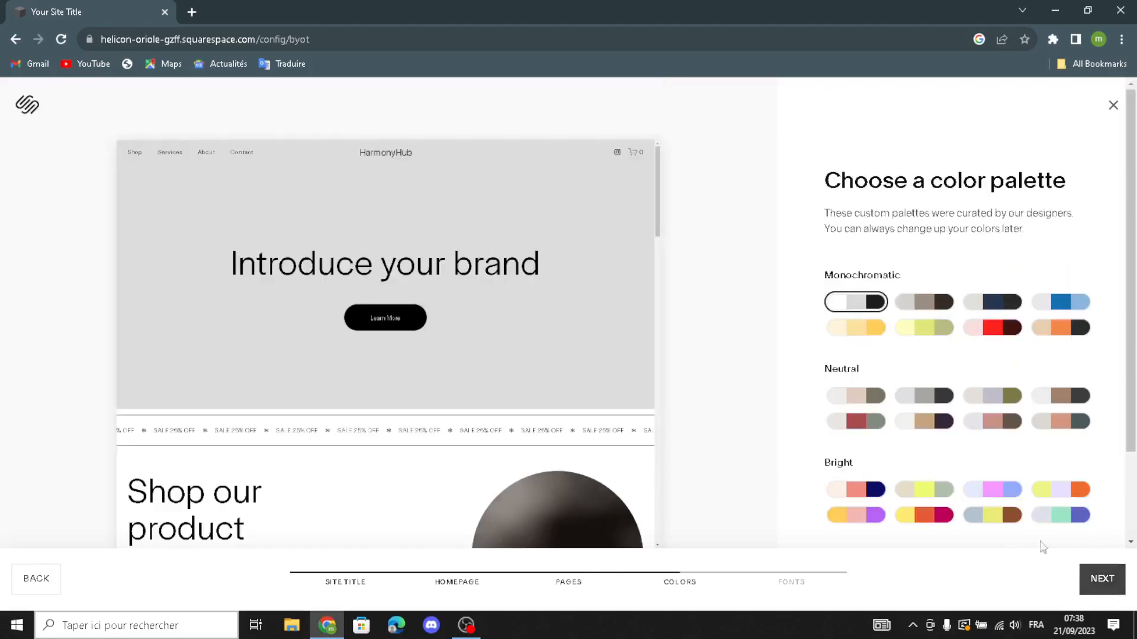
pyautogui.click(974, 308)
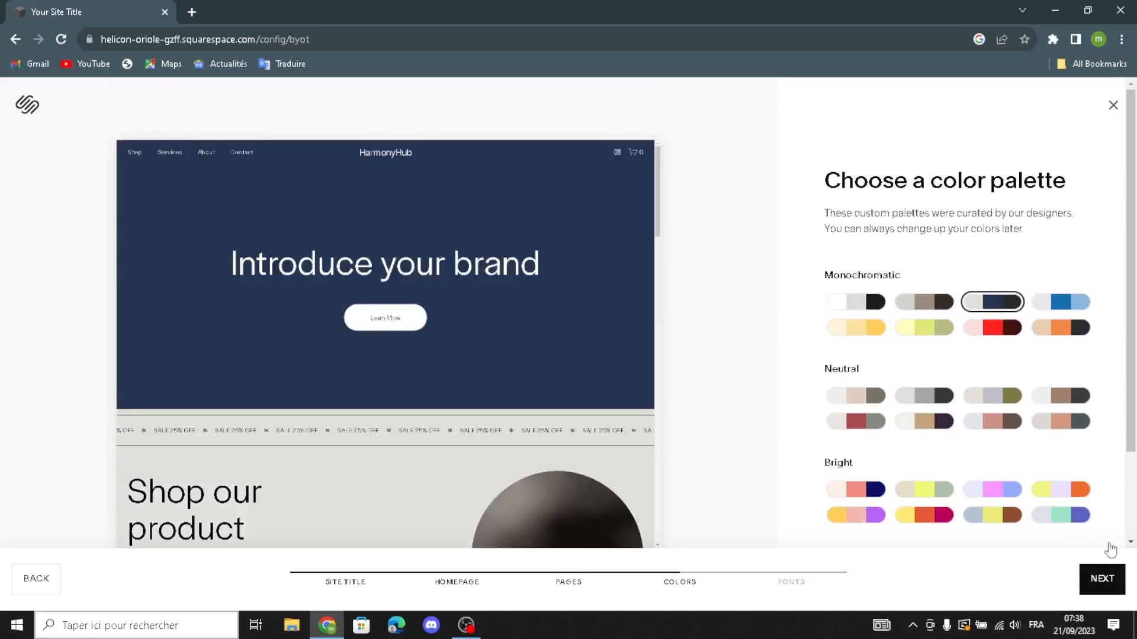
pyautogui.click(1098, 579)
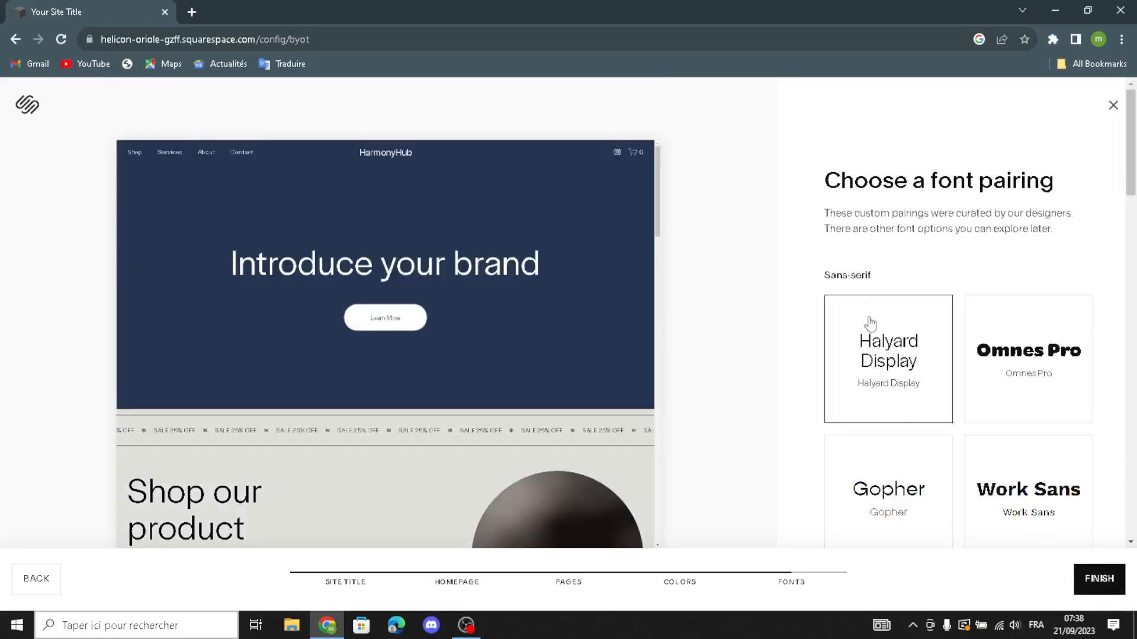
# Choose the Work Sans font pairing, finish the template setup and skip the AI homepage text.
pyautogui.click(1013, 504)
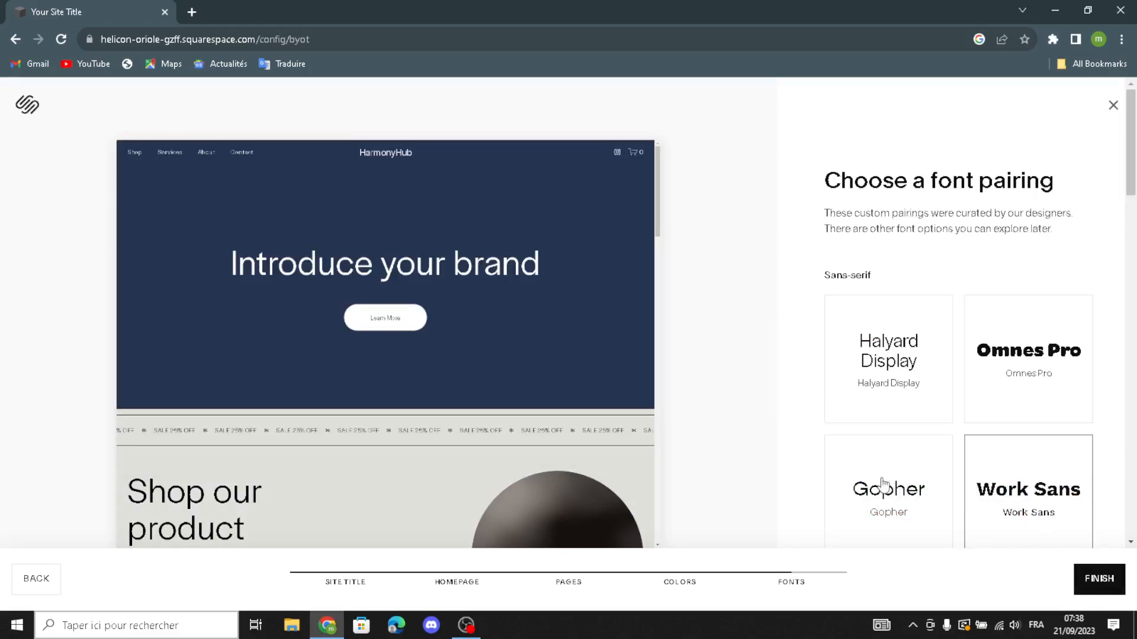
pyautogui.click(1099, 579)
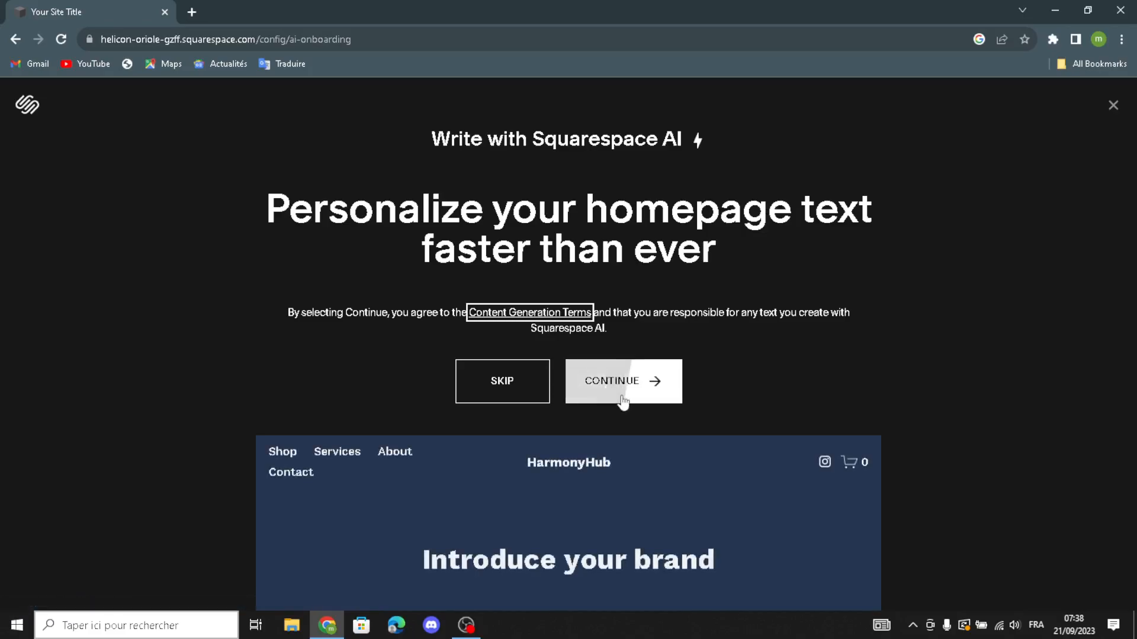
pyautogui.click(502, 382)
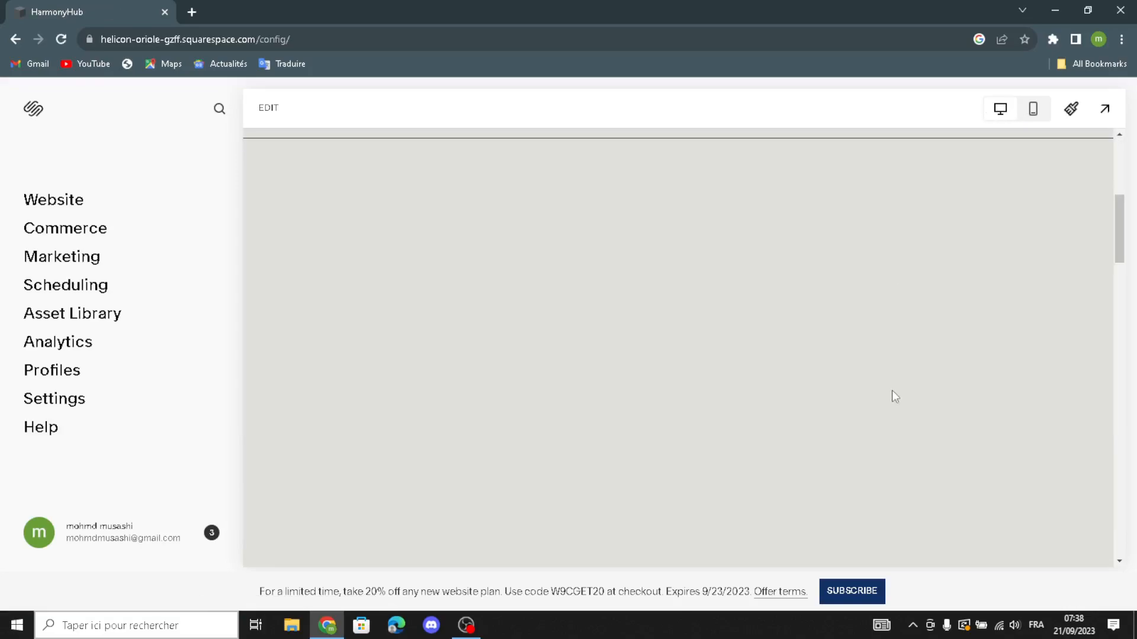
# Preview the homepage in the mobile view and return to the desktop view.
pyautogui.click(1030, 108)
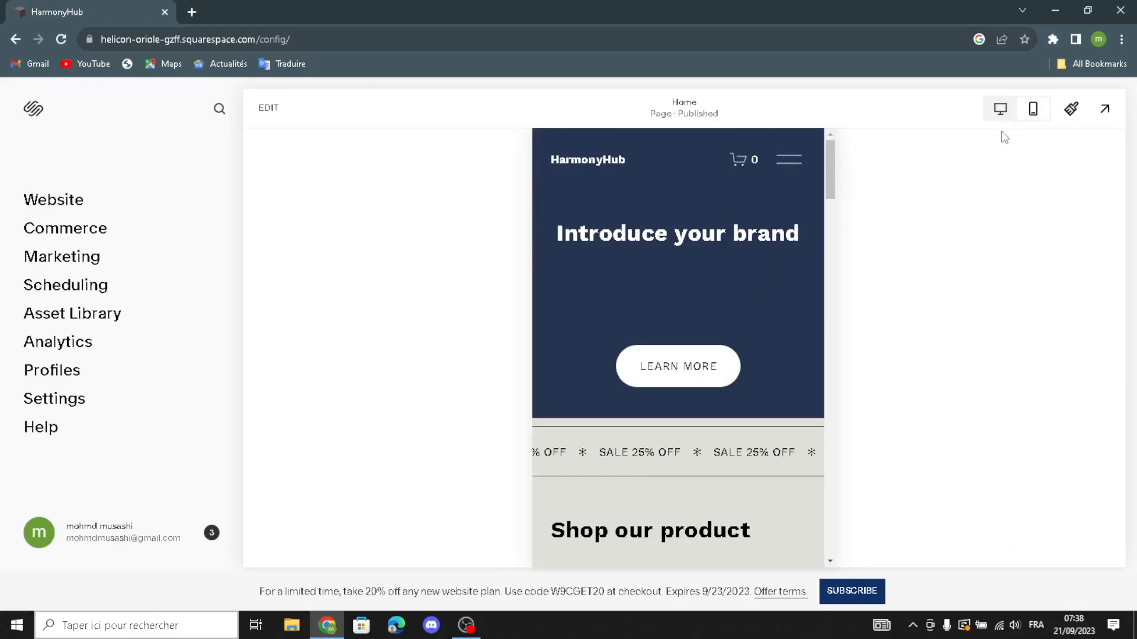
pyautogui.click(1001, 110)
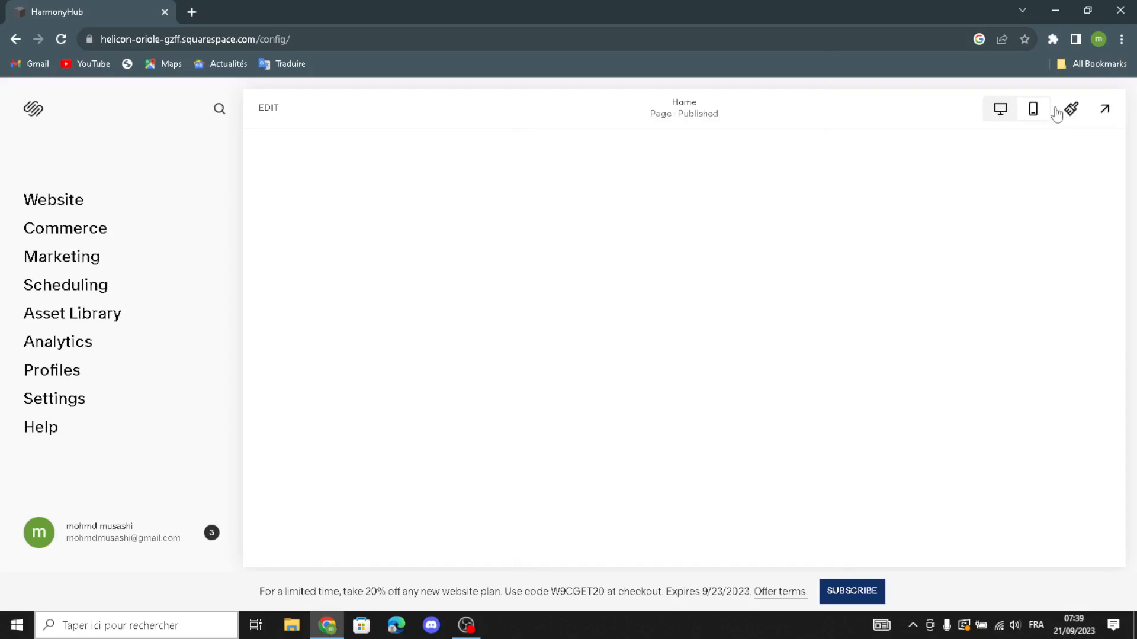
# Open the site styles and examine the font pack, base size and global text style settings.
pyautogui.click(1071, 110)
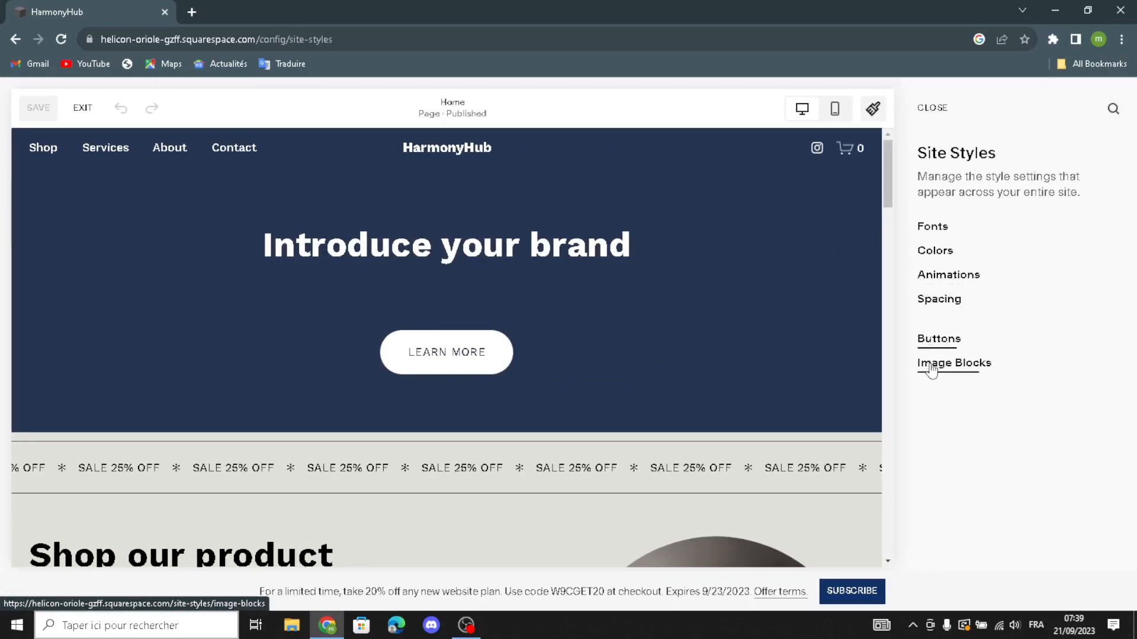
pyautogui.click(934, 231)
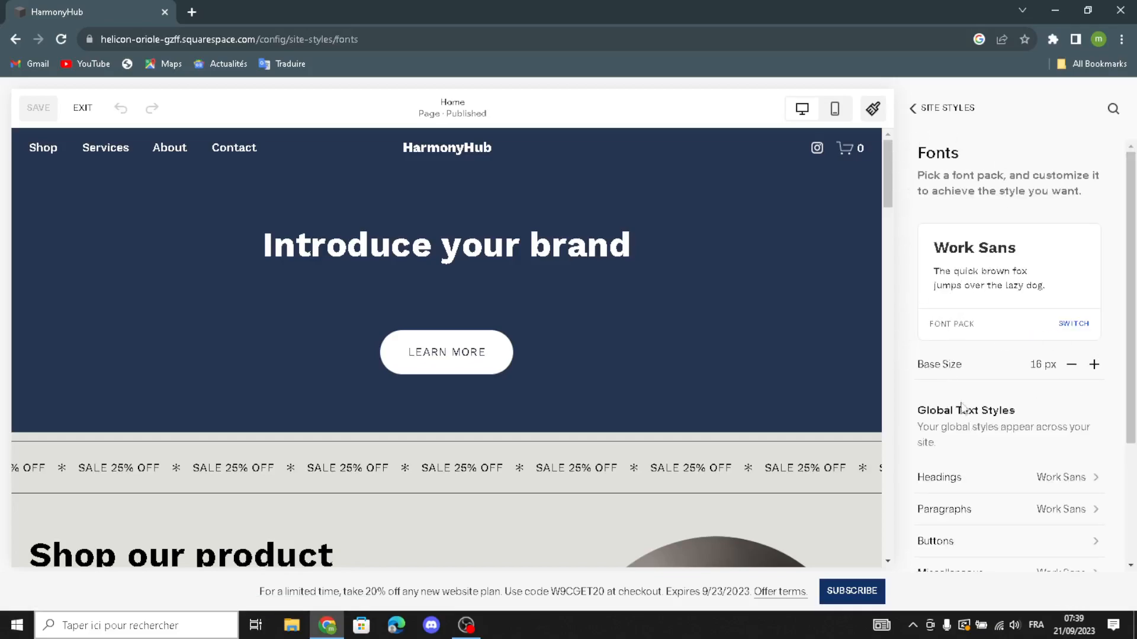
pyautogui.scroll(-2, 1017, 438)
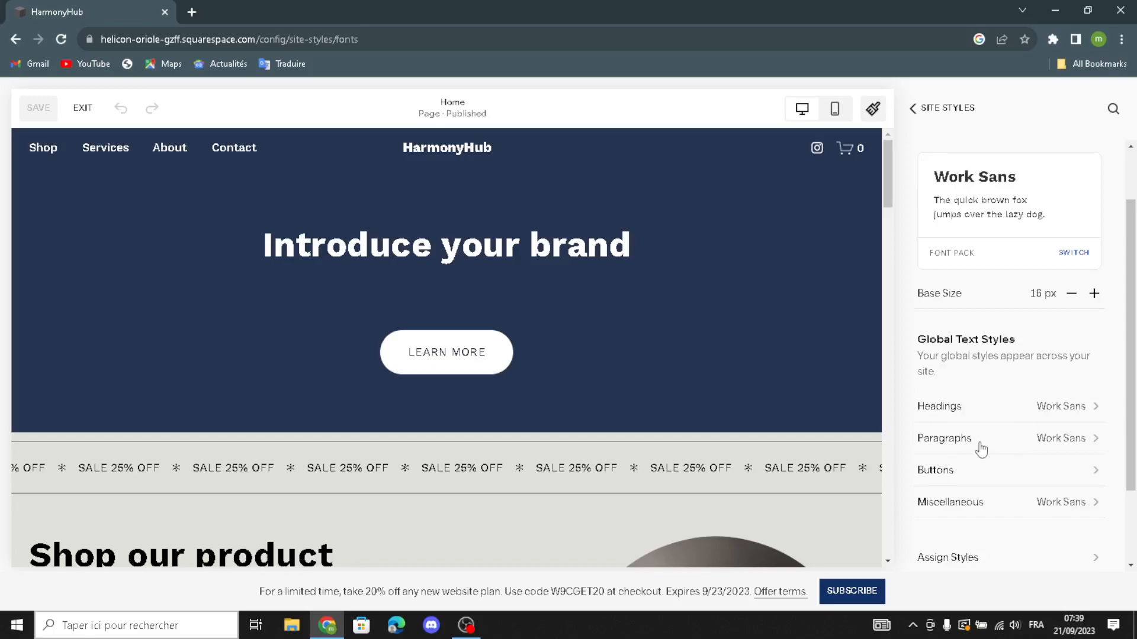
pyautogui.scroll(-2, 965, 465)
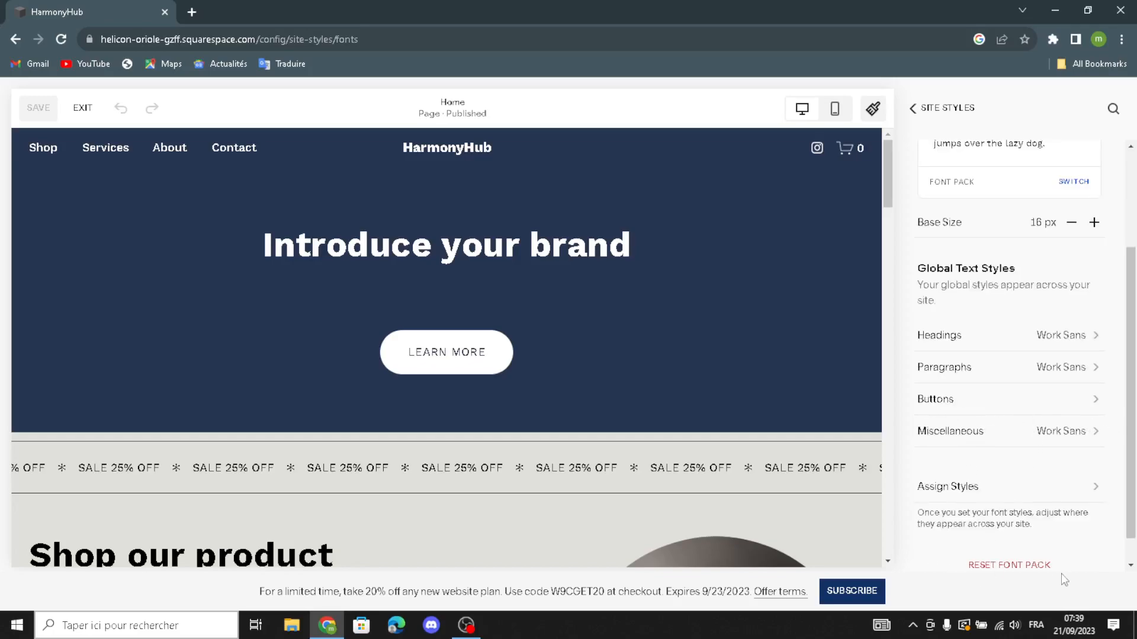
# Switch from the font settings to the site's color themes and open the Bright 2 theme for editing.
pyautogui.click(909, 116)
pyautogui.click(941, 254)
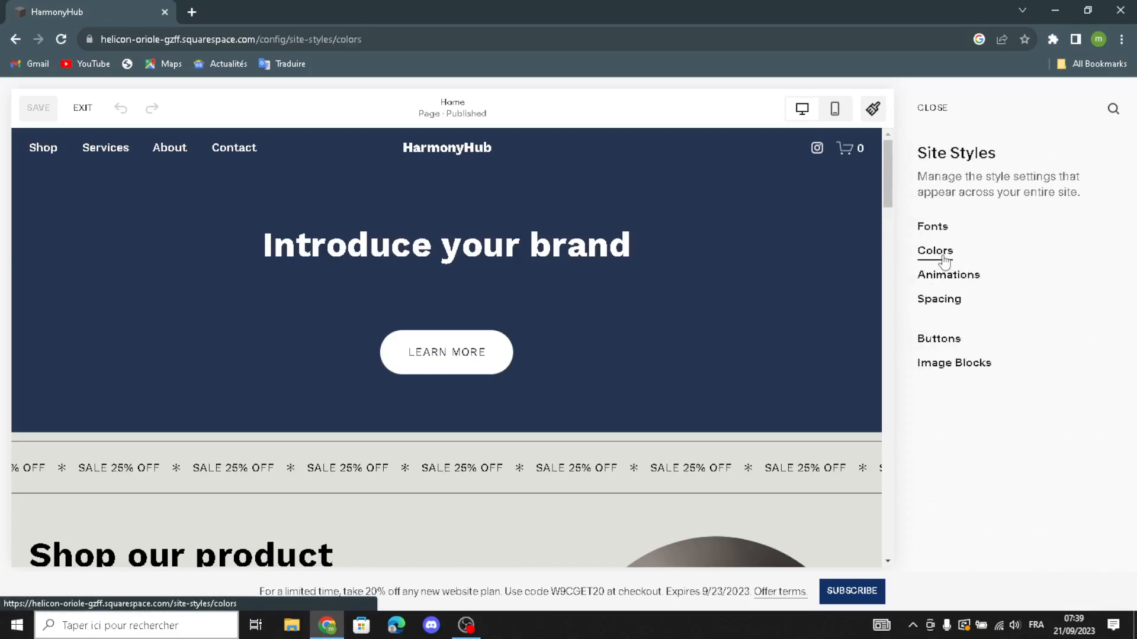
pyautogui.scroll(-4, 1021, 423)
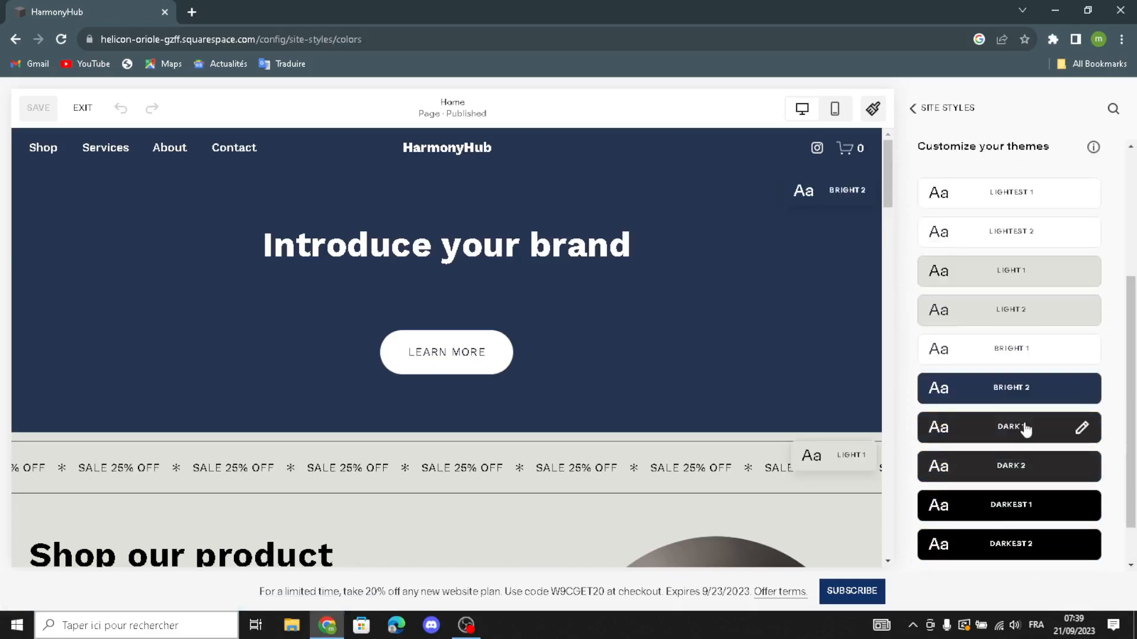
pyautogui.scroll(-1, 1026, 431)
pyautogui.click(994, 337)
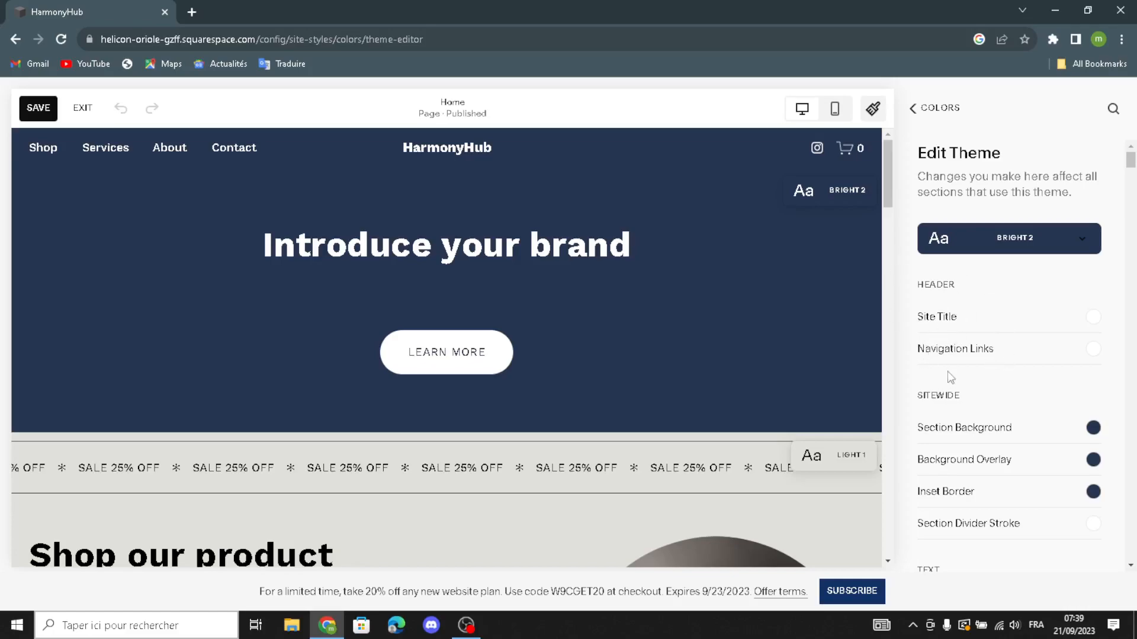
# Examine the Bright 2 theme's site title, sitewide and text color settings, then return to the site styles overview.
pyautogui.click(1096, 326)
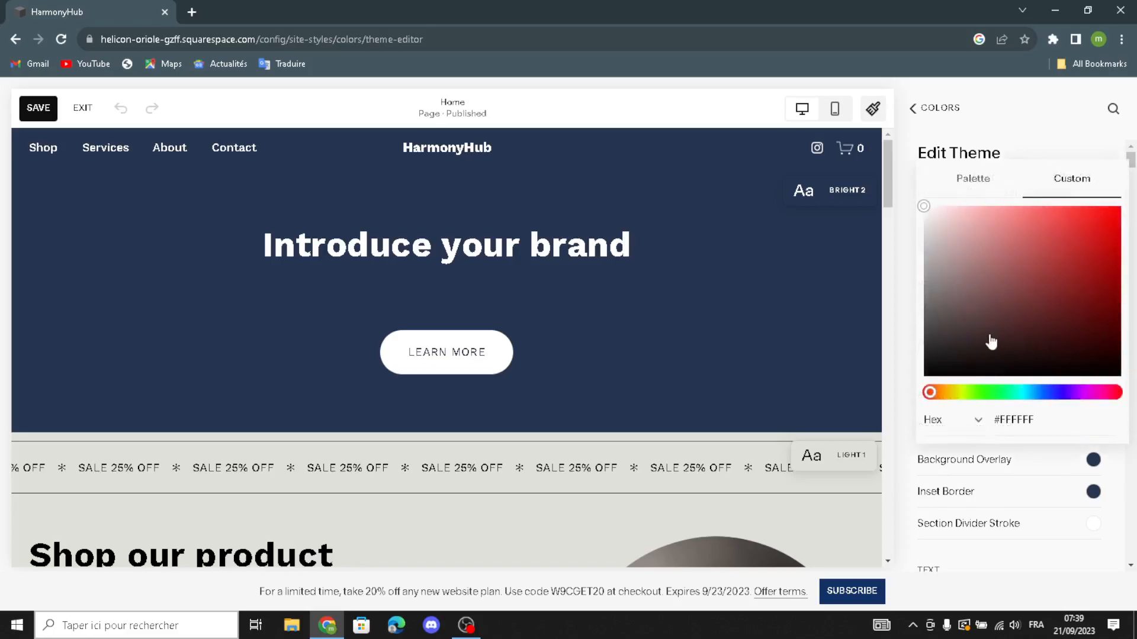
pyautogui.click(897, 327)
pyautogui.scroll(-1, 1019, 415)
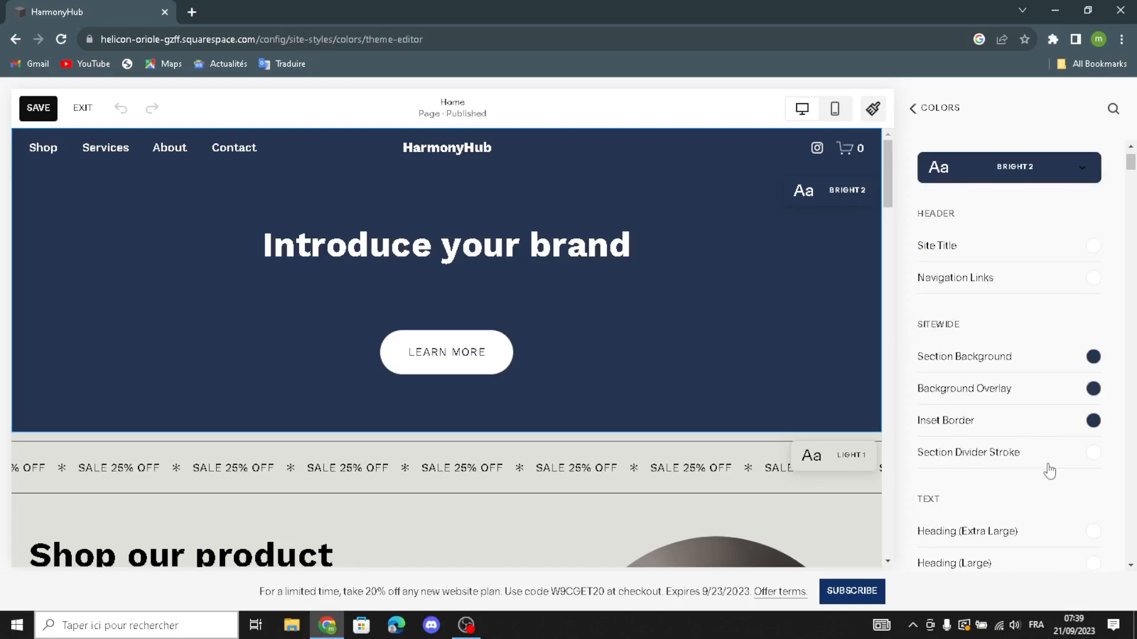
pyautogui.scroll(-1, 947, 488)
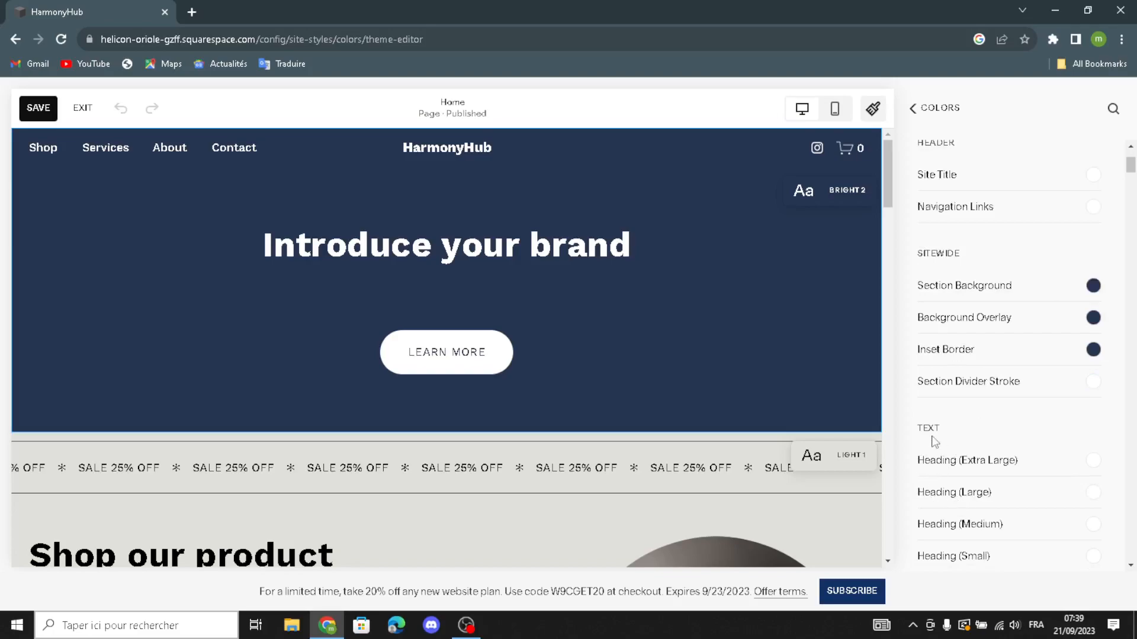
pyautogui.scroll(-2, 935, 441)
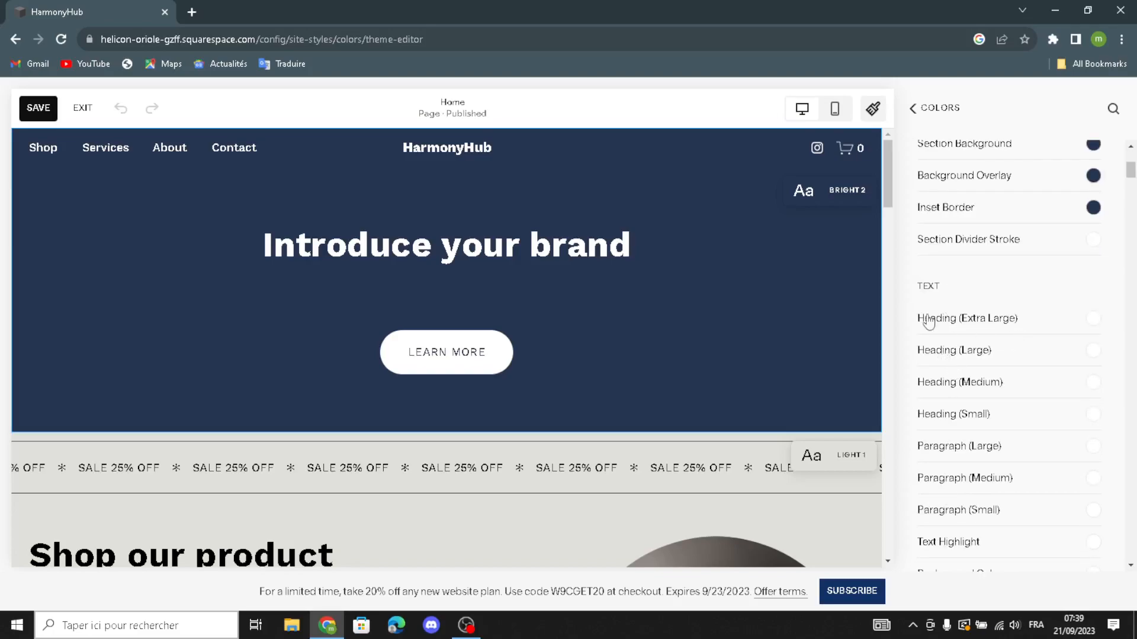
pyautogui.scroll(-2, 962, 473)
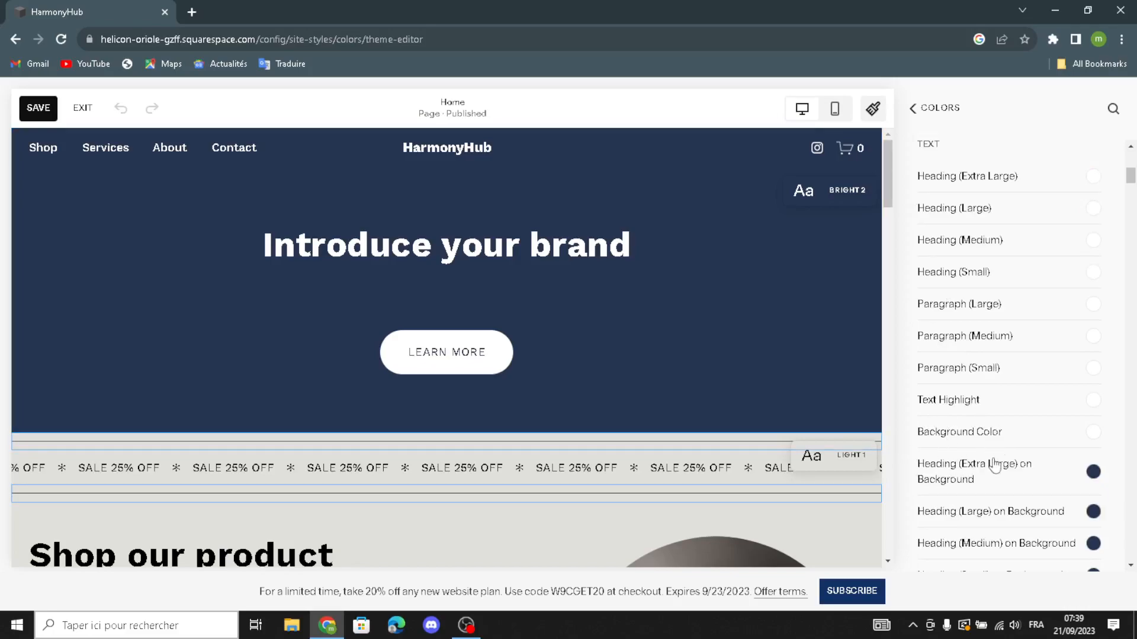
pyautogui.scroll(-2, 994, 464)
pyautogui.click(912, 109)
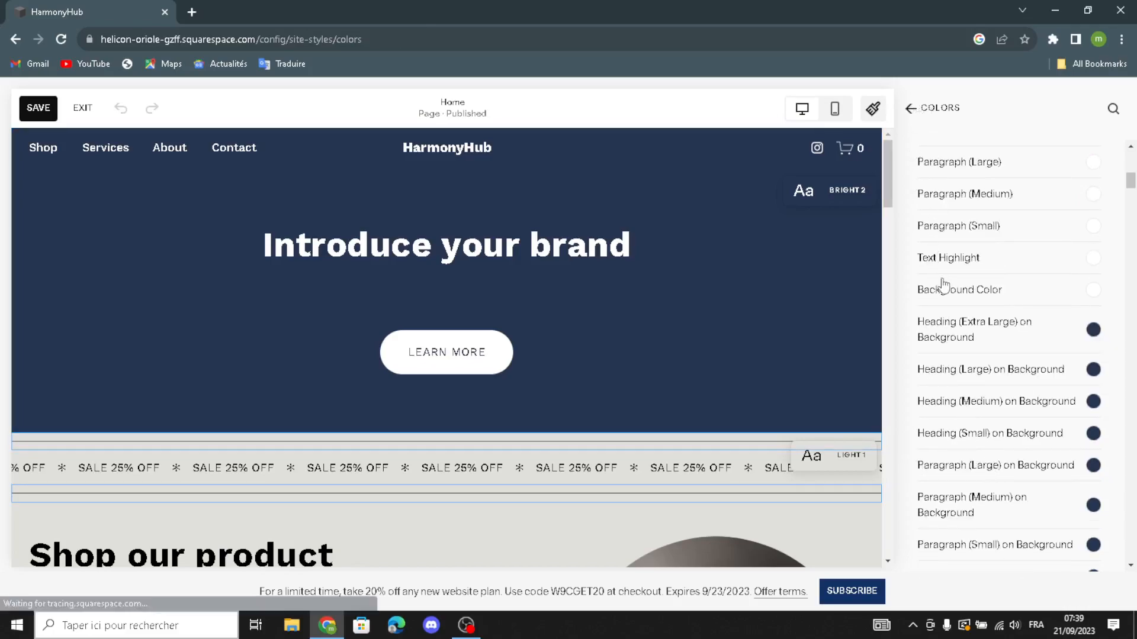
pyautogui.click(911, 106)
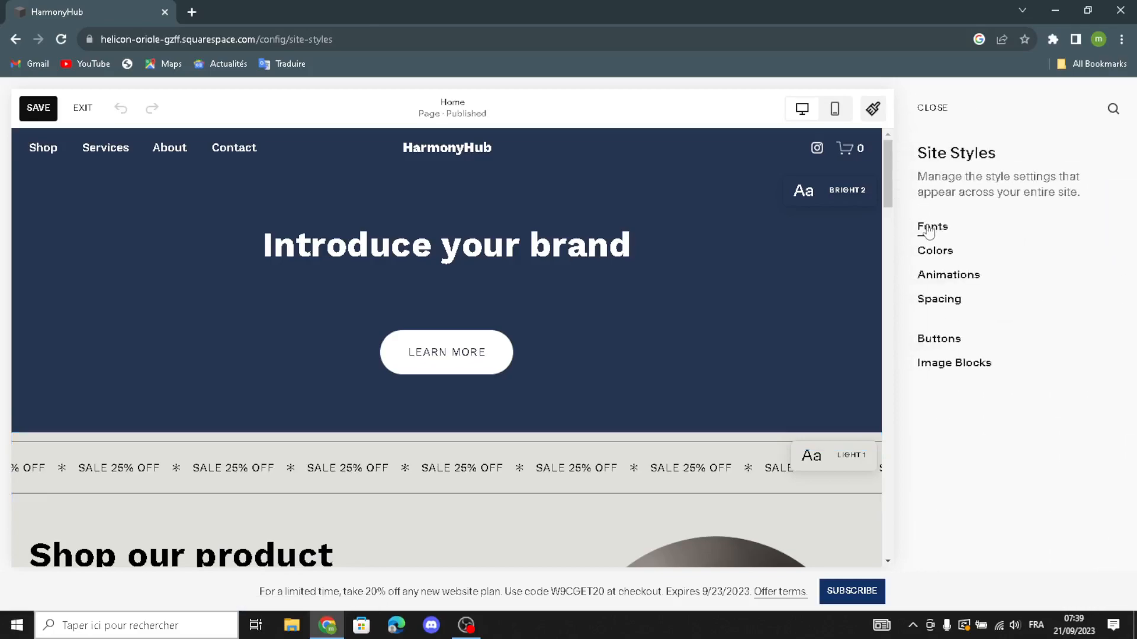
# Open the site-wide animation settings and try the Medium speed with the Fade style.
pyautogui.click(931, 276)
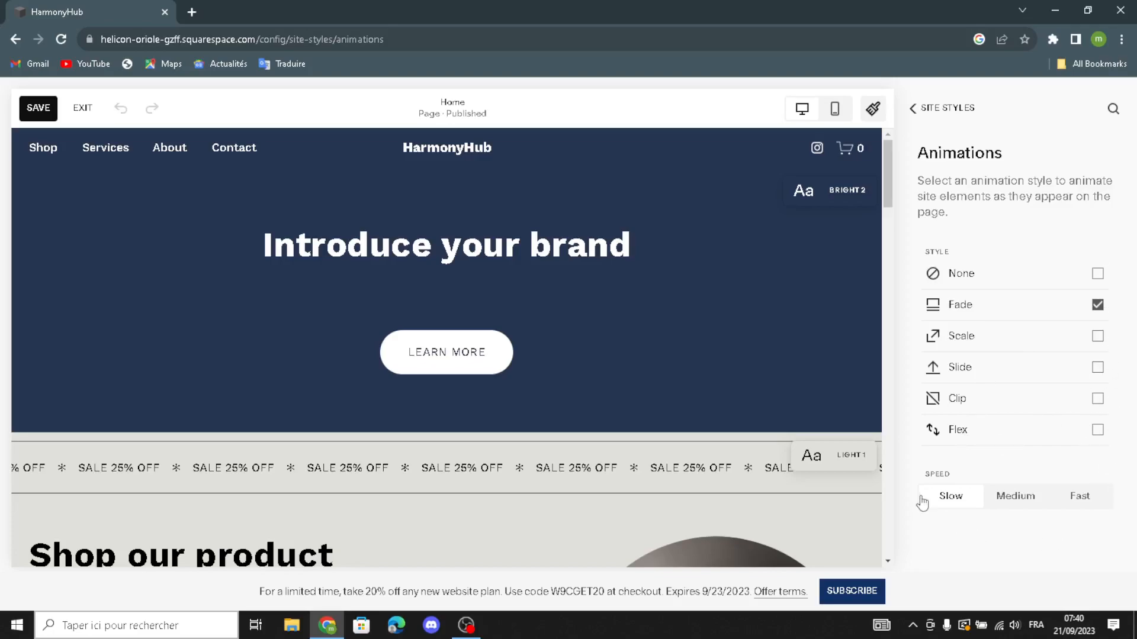
pyautogui.click(1018, 499)
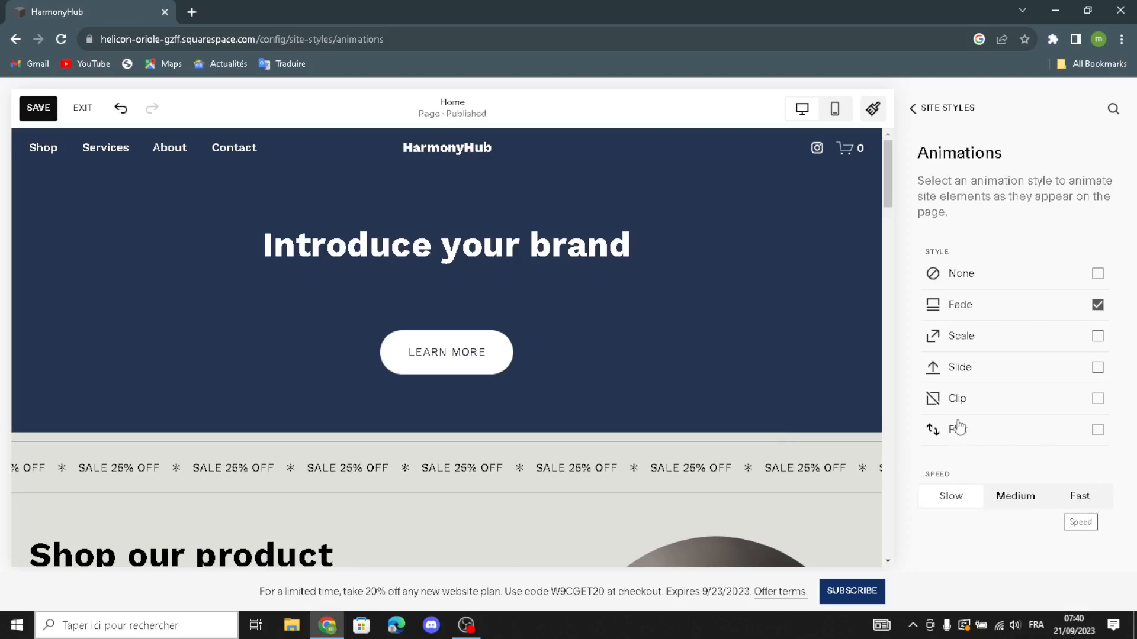
pyautogui.click(910, 112)
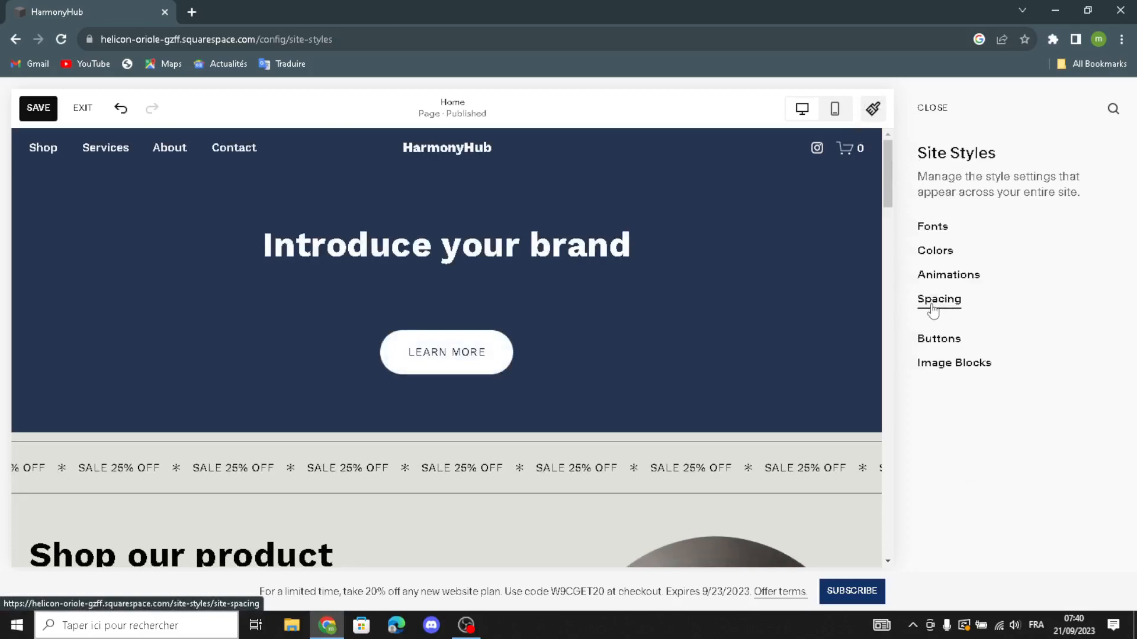
# Review the site spacing settings and the primary button style settings.
pyautogui.click(935, 300)
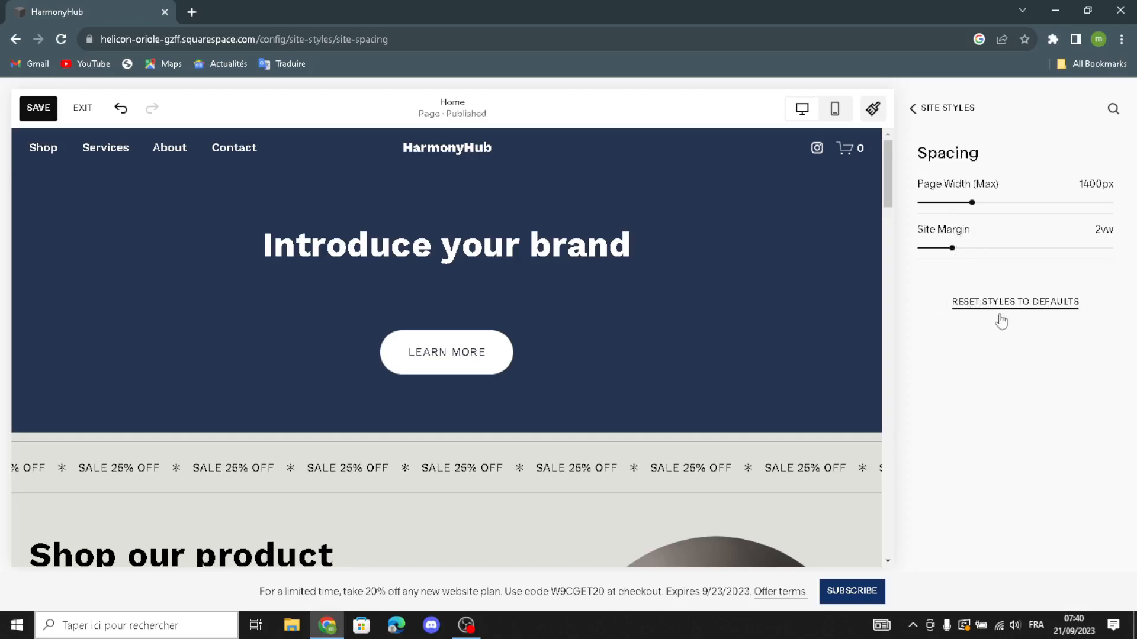
pyautogui.click(916, 117)
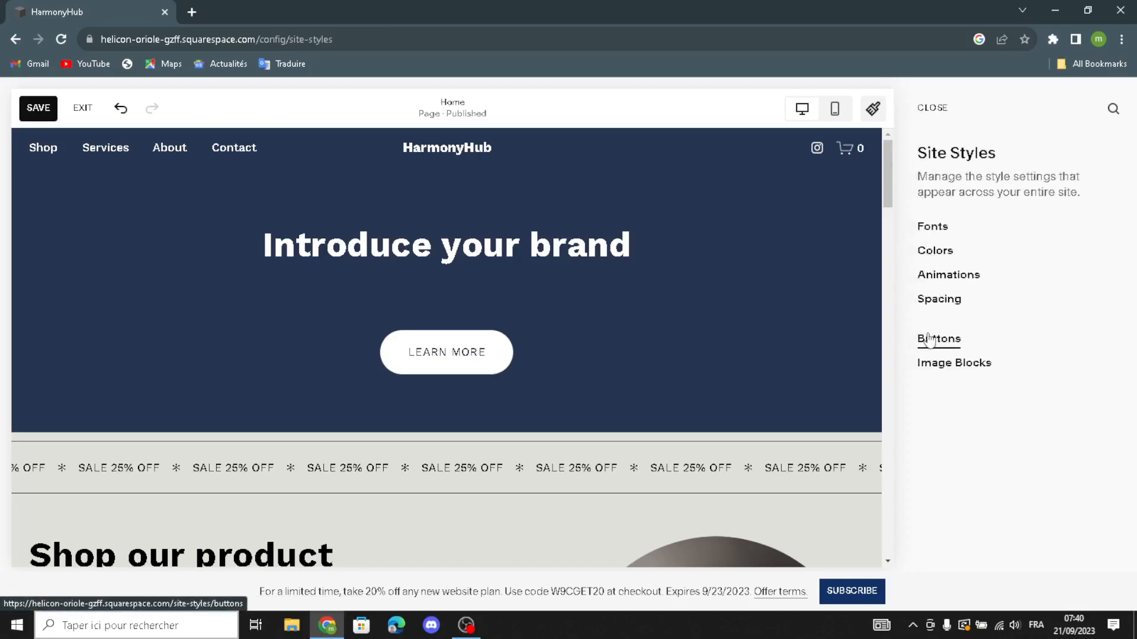
pyautogui.click(931, 336)
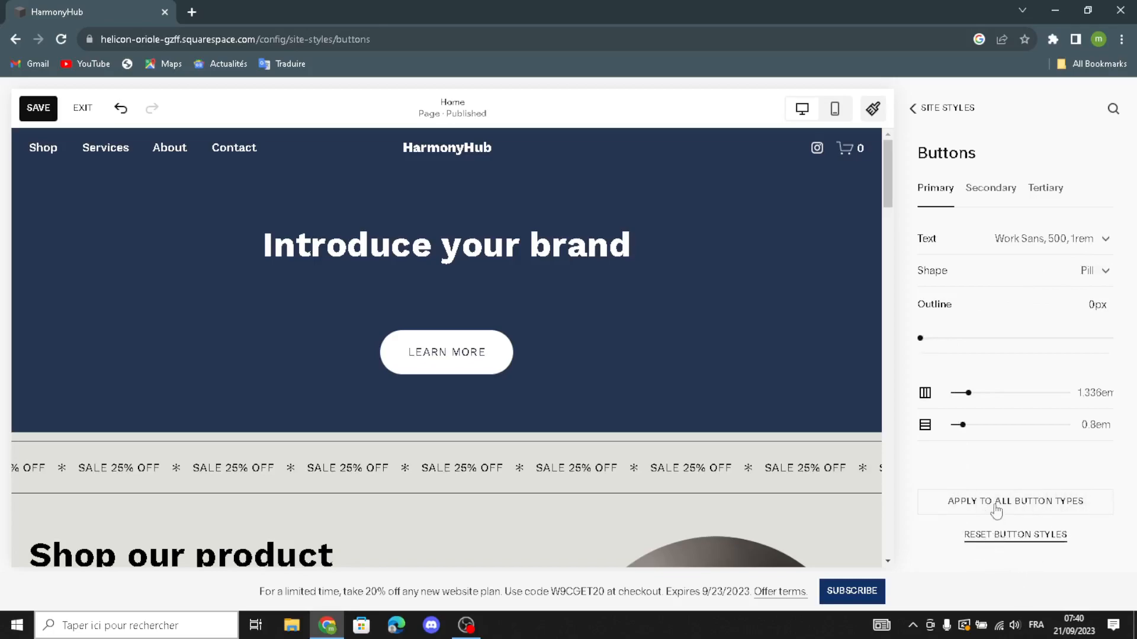
pyautogui.click(916, 107)
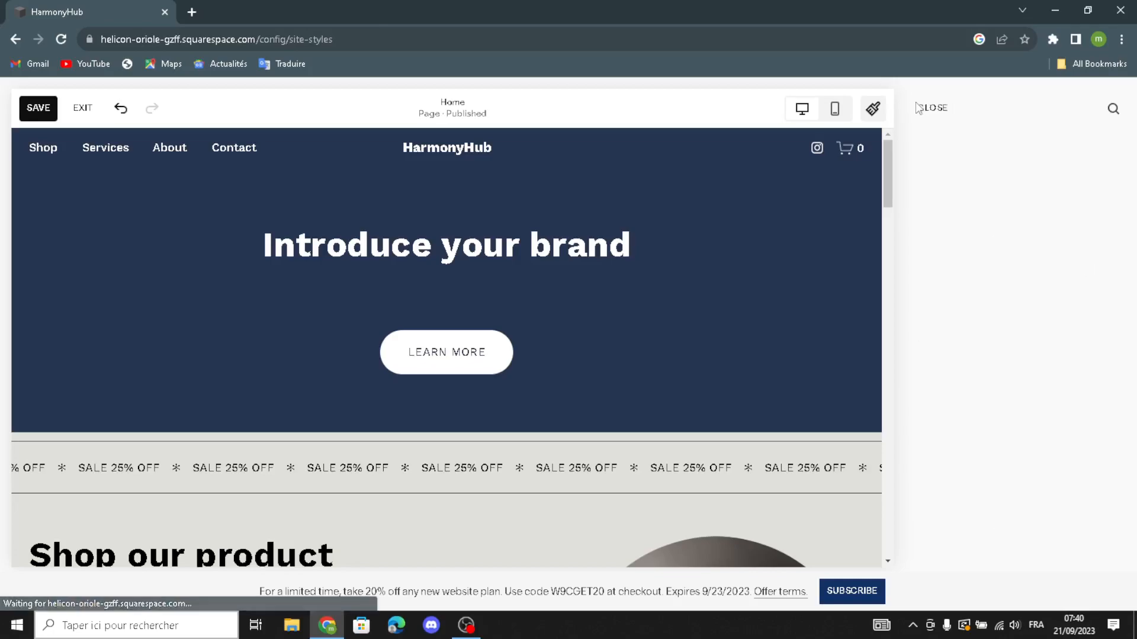
# Review the Poster, Card and Overlap image block settings and close the site styles.
pyautogui.click(942, 362)
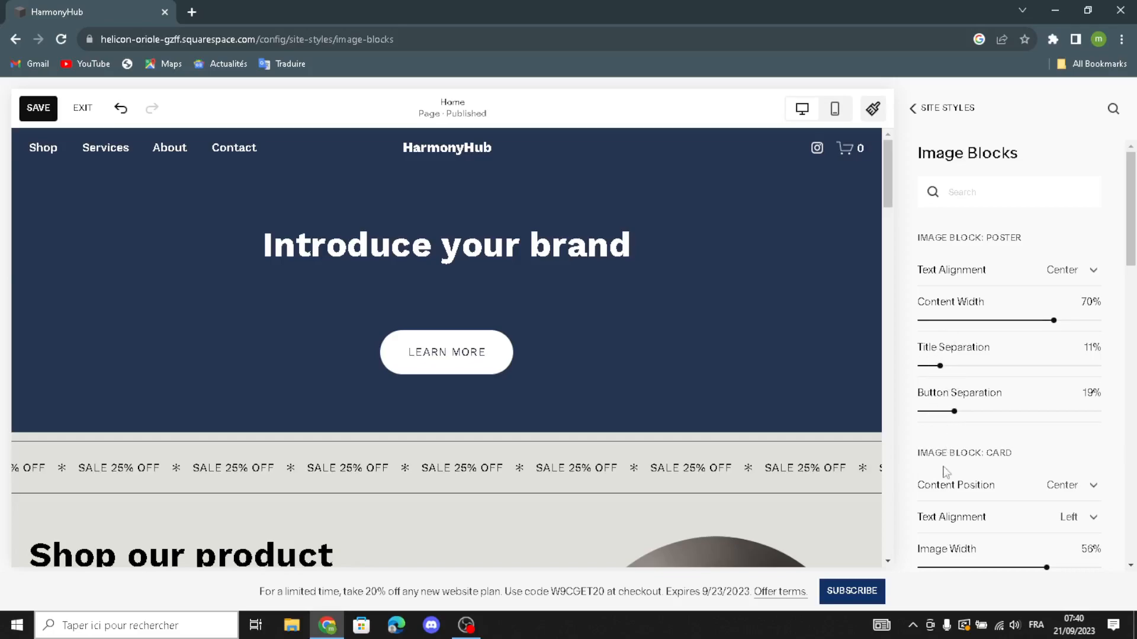
pyautogui.scroll(-3, 959, 480)
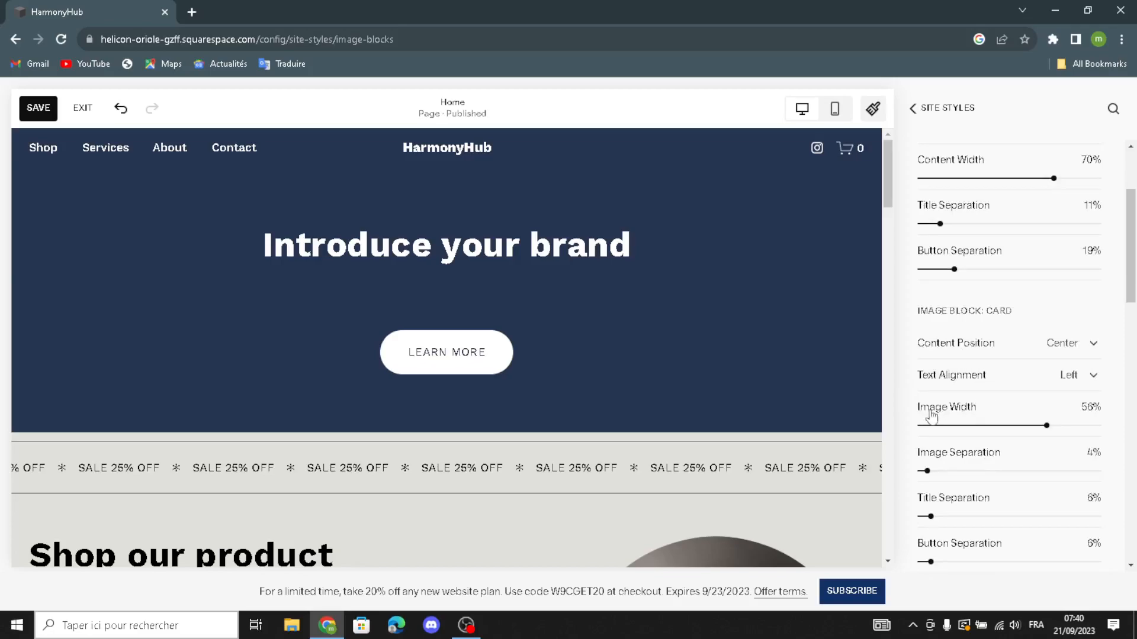
pyautogui.scroll(-3, 956, 426)
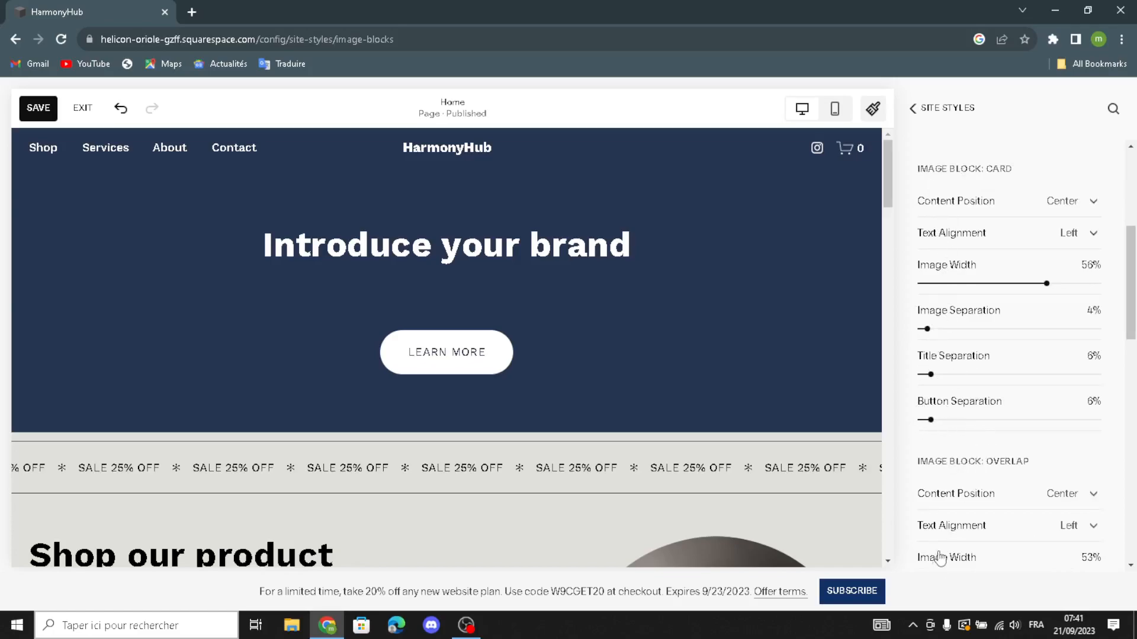
pyautogui.click(922, 116)
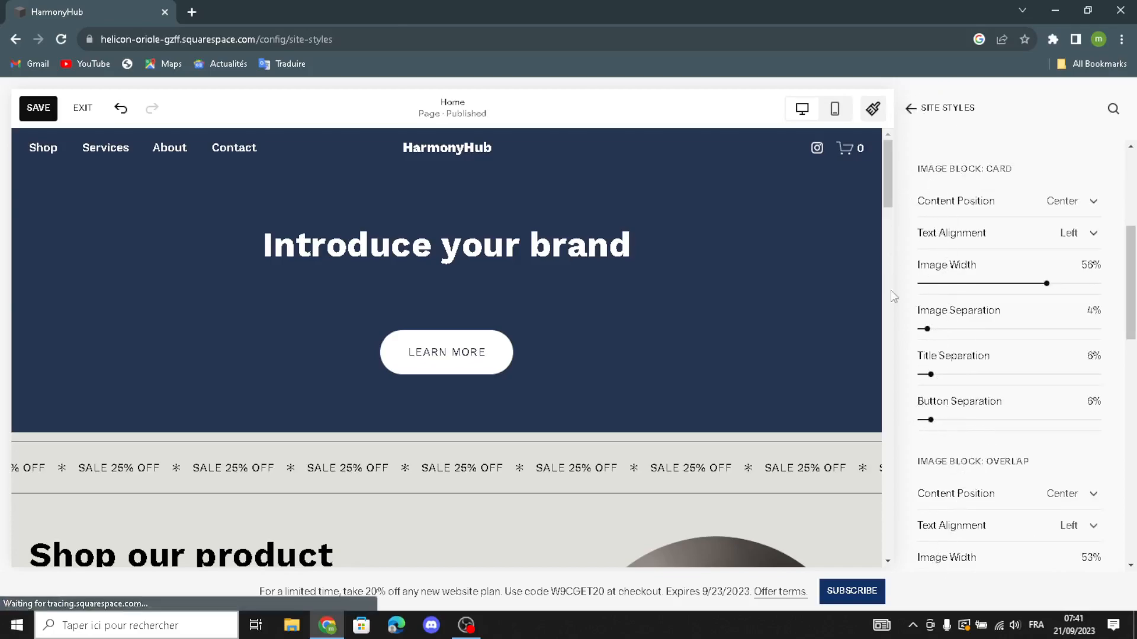
pyautogui.click(921, 111)
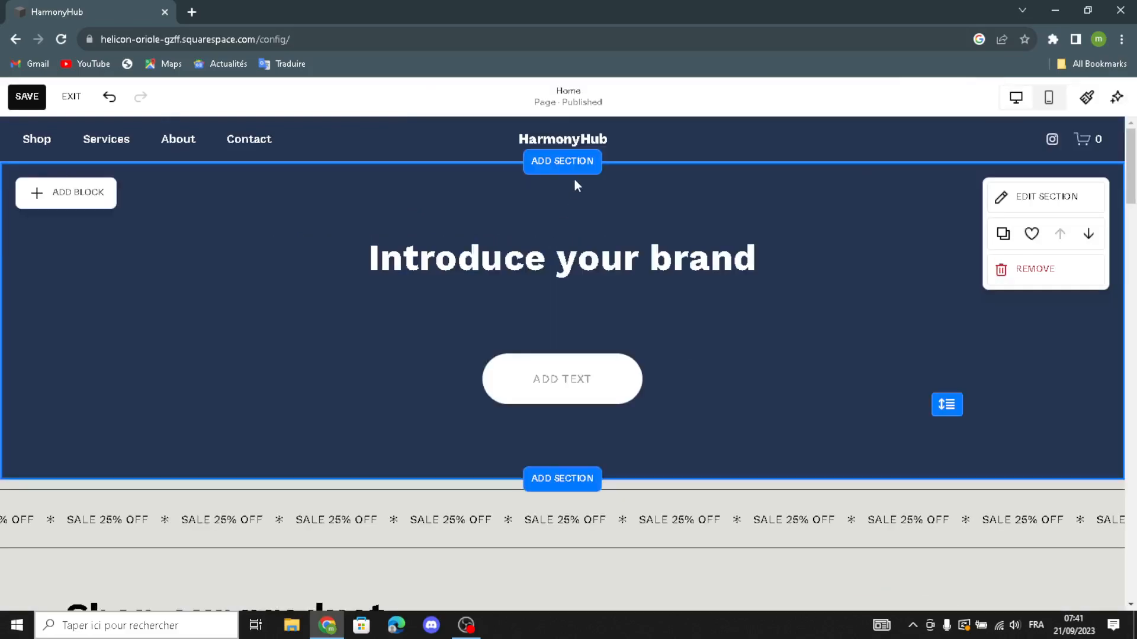
# Open the header for editing and review its site title and logo settings.
pyautogui.click(567, 135)
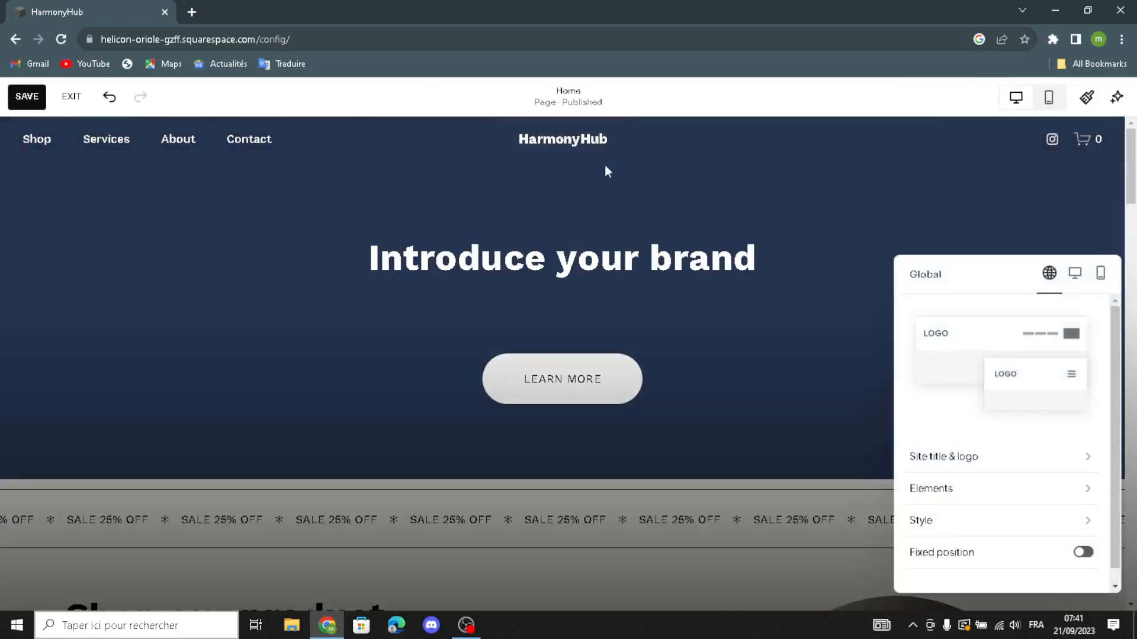
pyautogui.click(1015, 464)
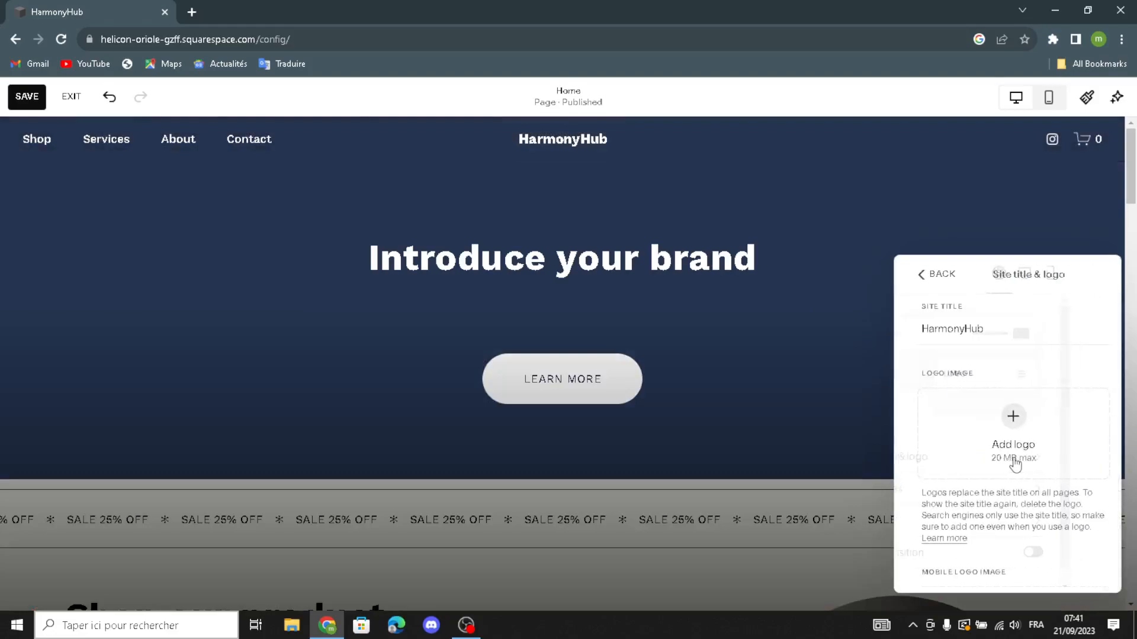
pyautogui.click(1007, 334)
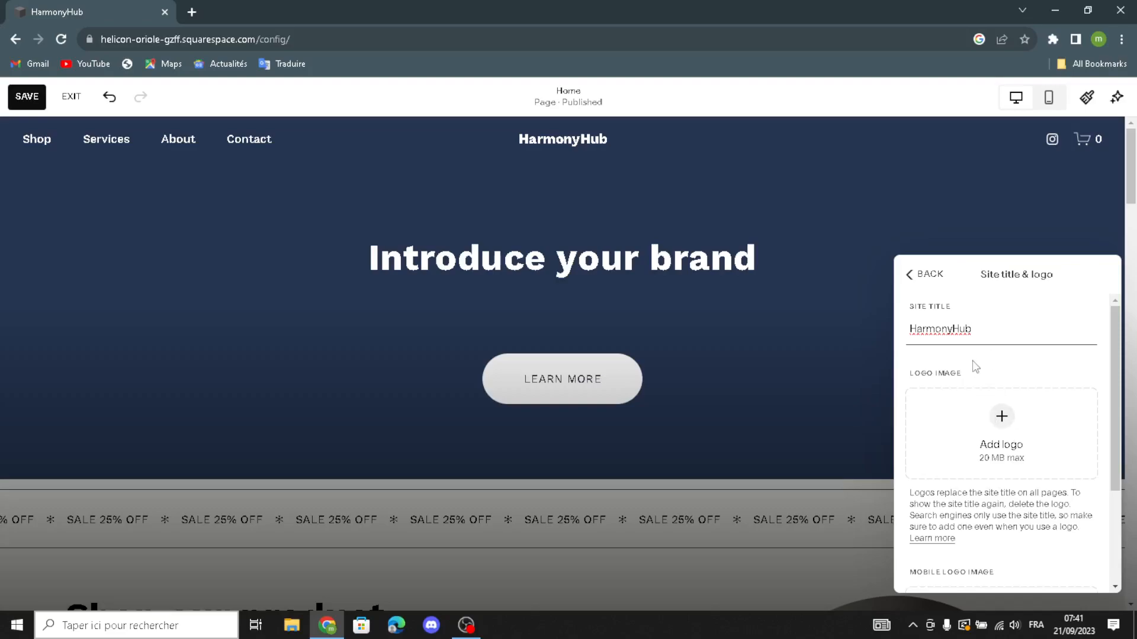
pyautogui.scroll(-3, 1004, 468)
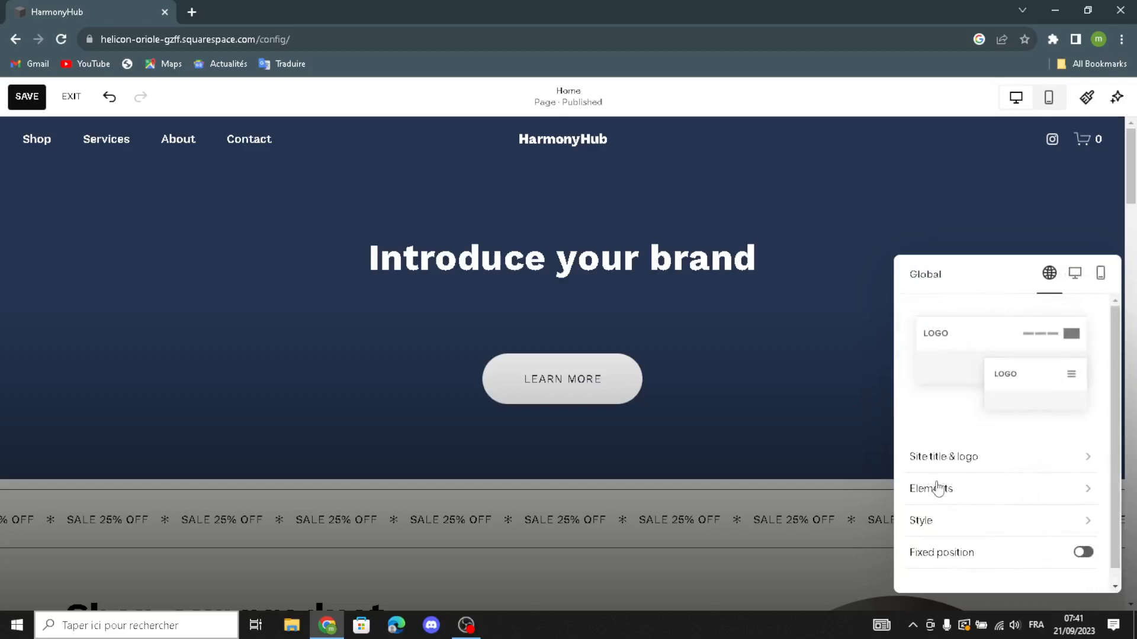
# Enable the button element in the site header with the label Get Started, leaving its link empty.
pyautogui.click(935, 490)
pyautogui.click(1083, 311)
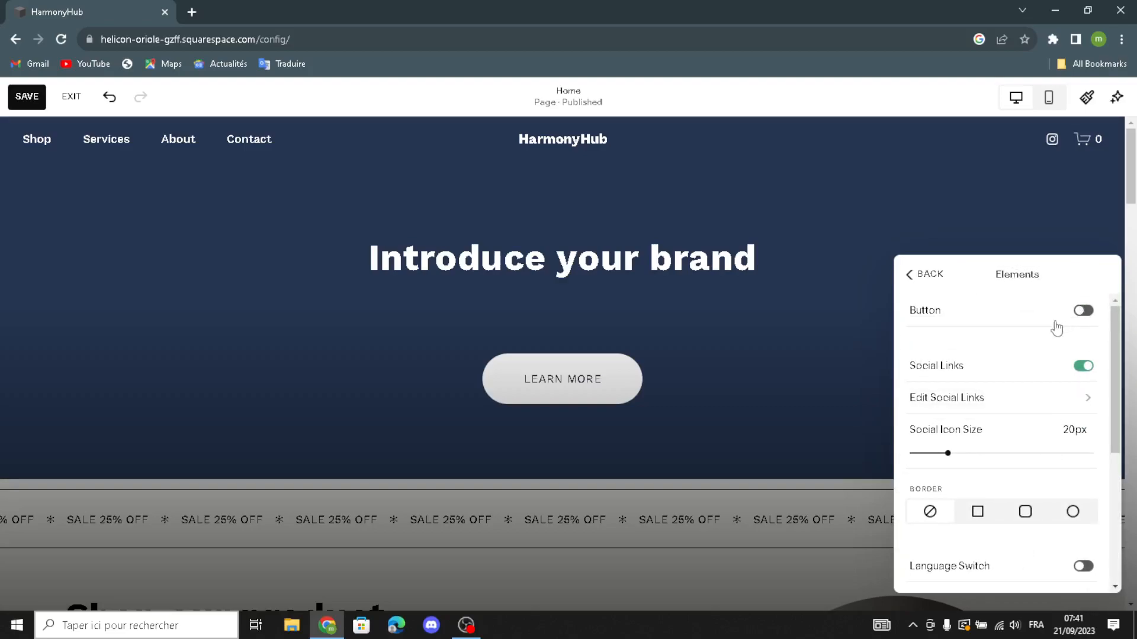
pyautogui.tripleClick(982, 349)
pyautogui.click(1004, 337)
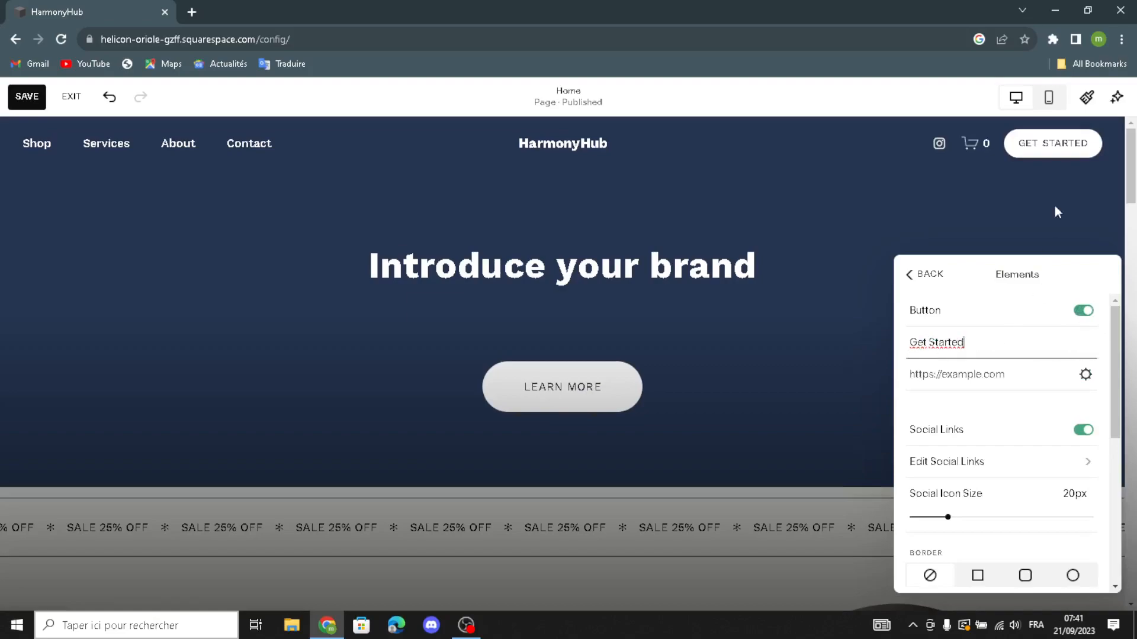
pyautogui.click(986, 377)
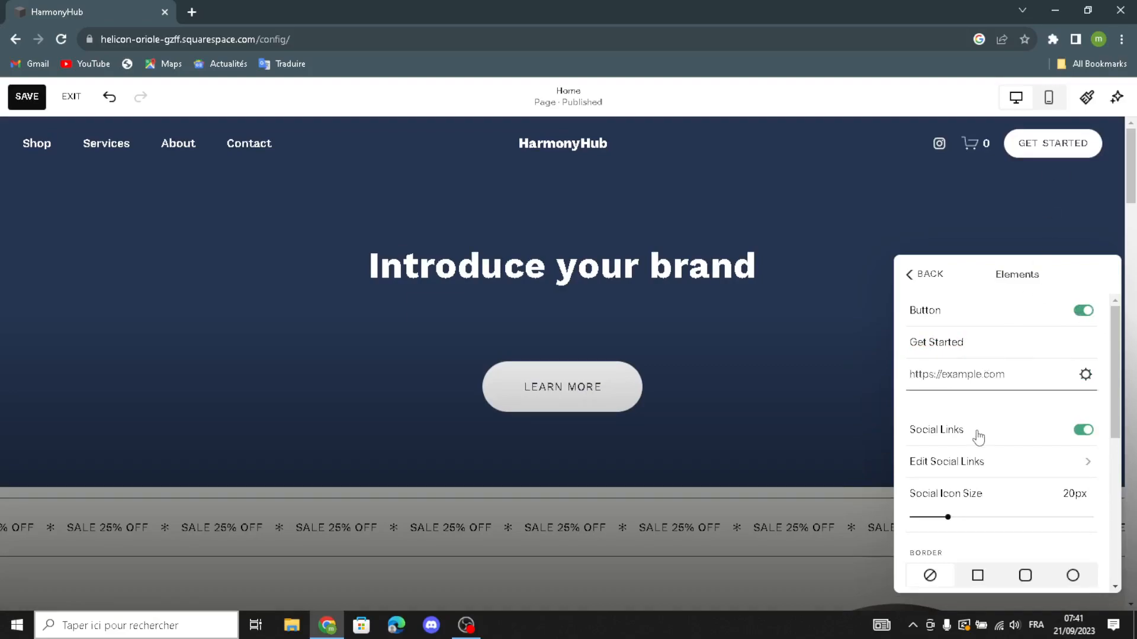
pyautogui.click(947, 413)
# Change the header's cart icon to the solid shopping bag with handles and review the remaining header element options.
pyautogui.scroll(-4, 988, 496)
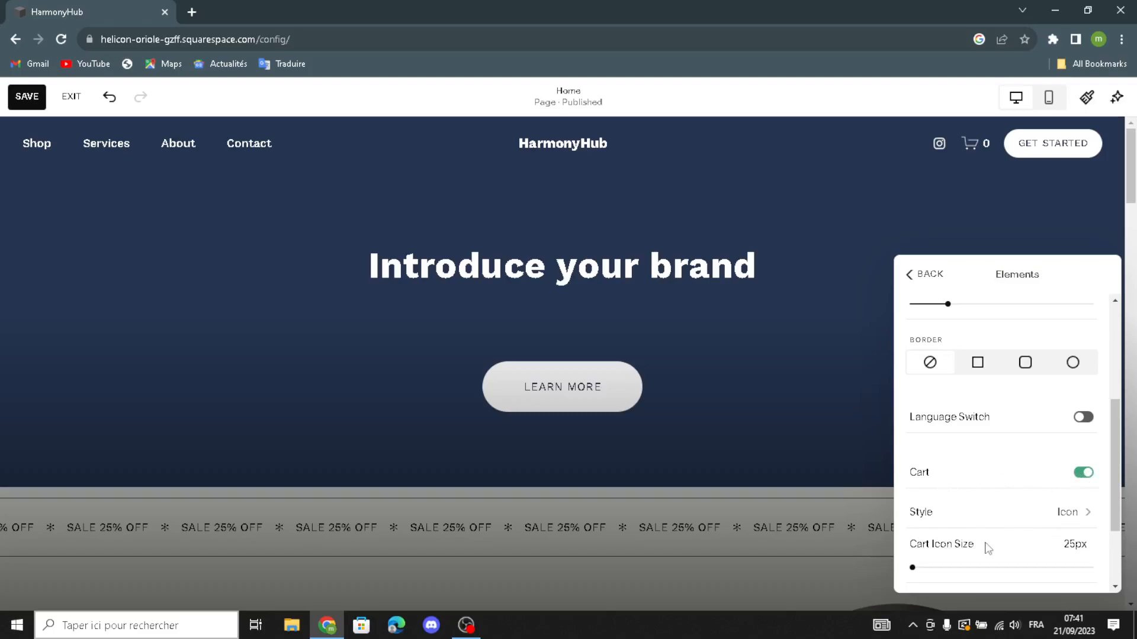
pyautogui.scroll(-1, 1042, 492)
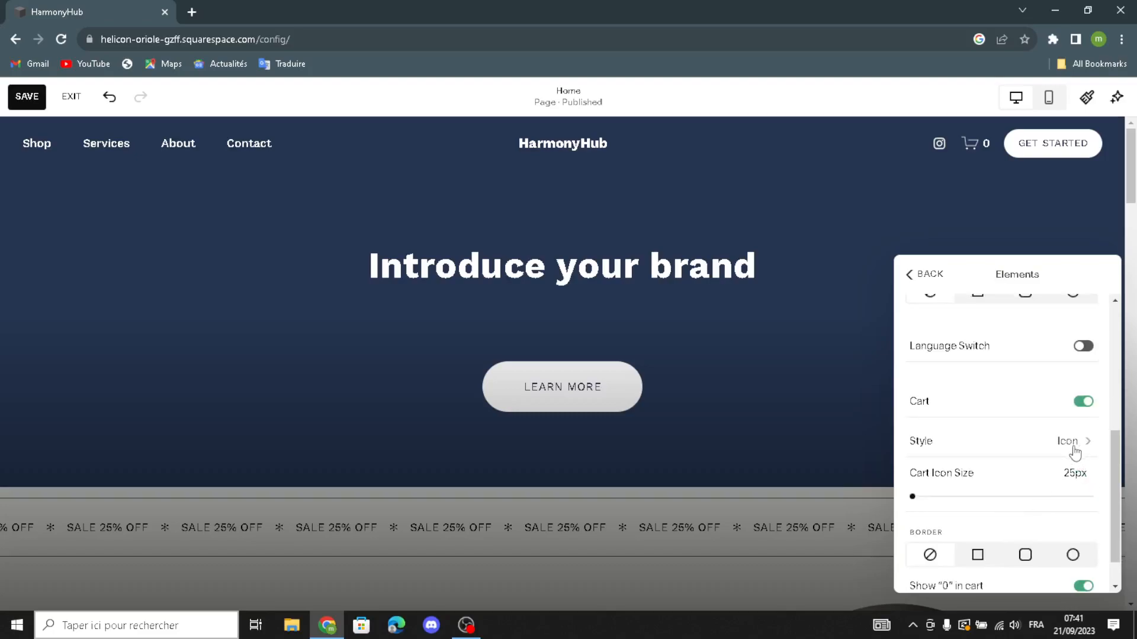
pyautogui.click(1077, 446)
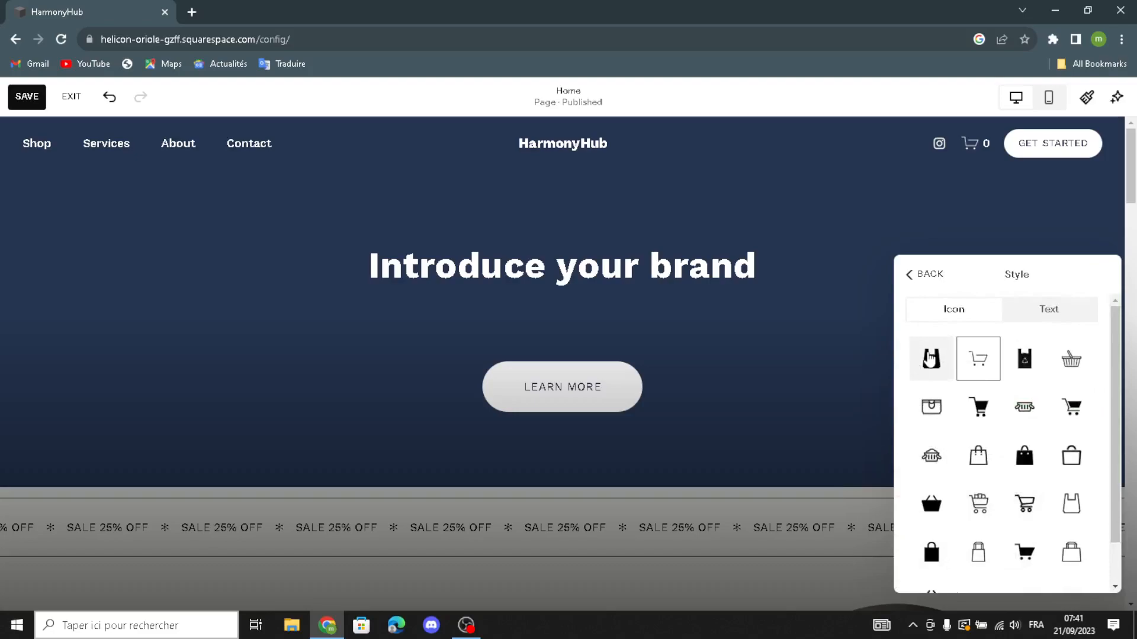
pyautogui.click(930, 358)
pyautogui.click(912, 274)
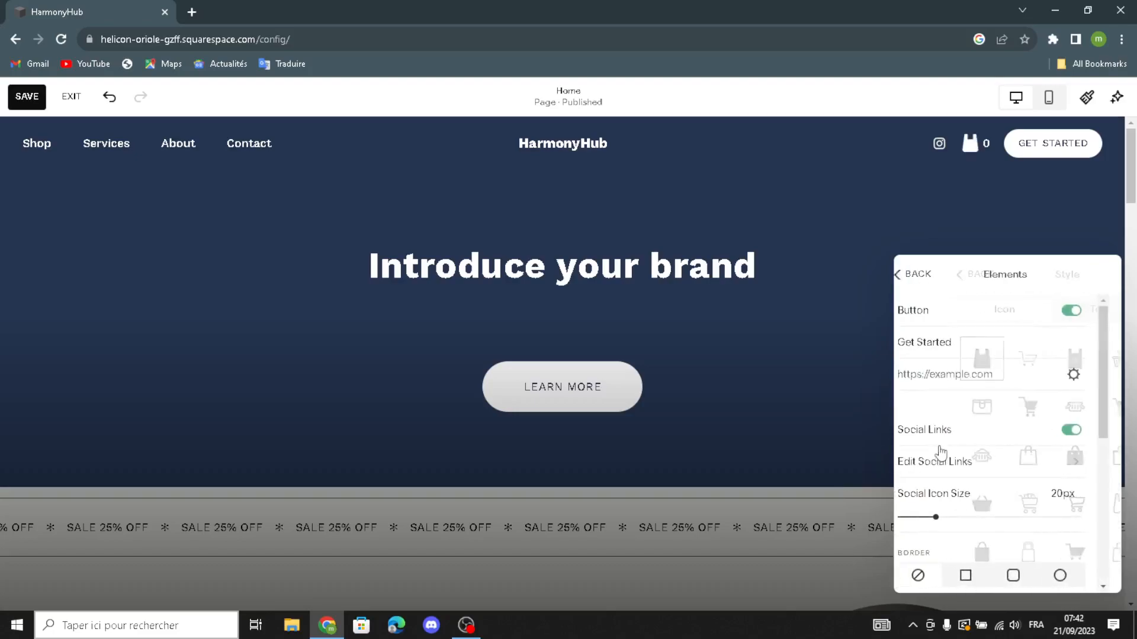
pyautogui.scroll(-1, 946, 491)
pyautogui.scroll(-1, 941, 391)
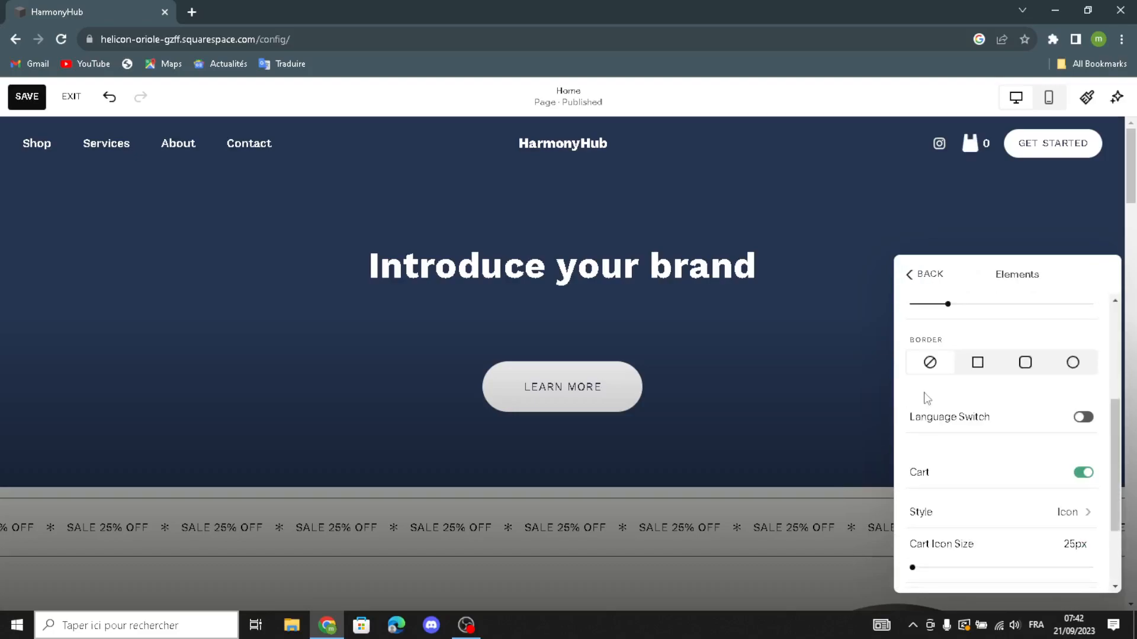
pyautogui.scroll(1, 927, 398)
pyautogui.scroll(-2, 925, 398)
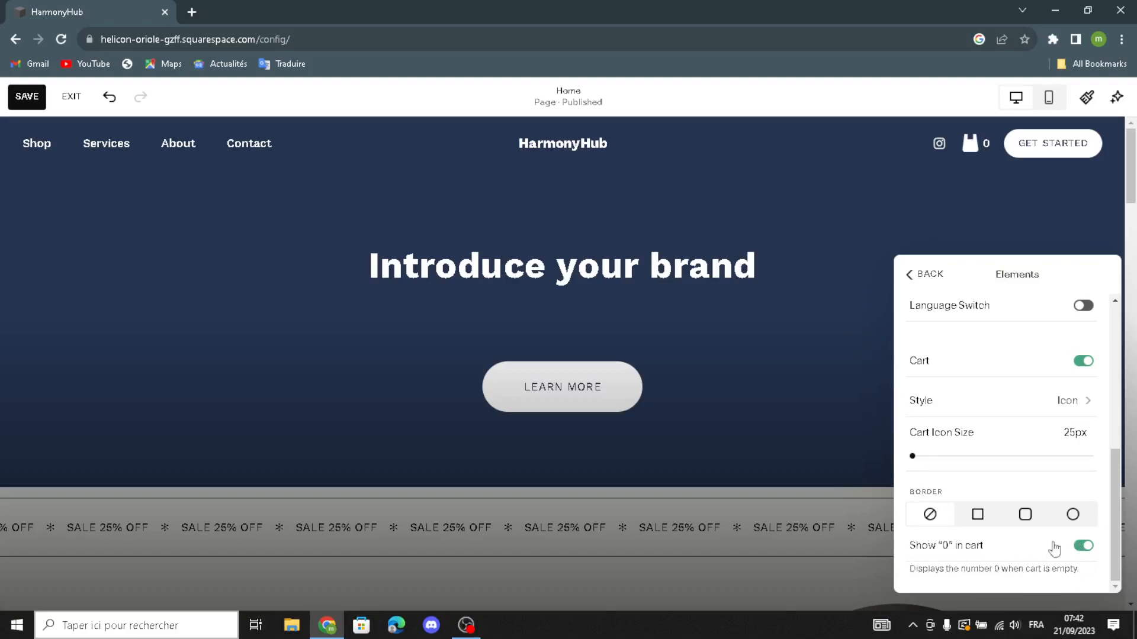
# Turn off showing "0" in the empty header cart and close the header editor.
pyautogui.click(1083, 555)
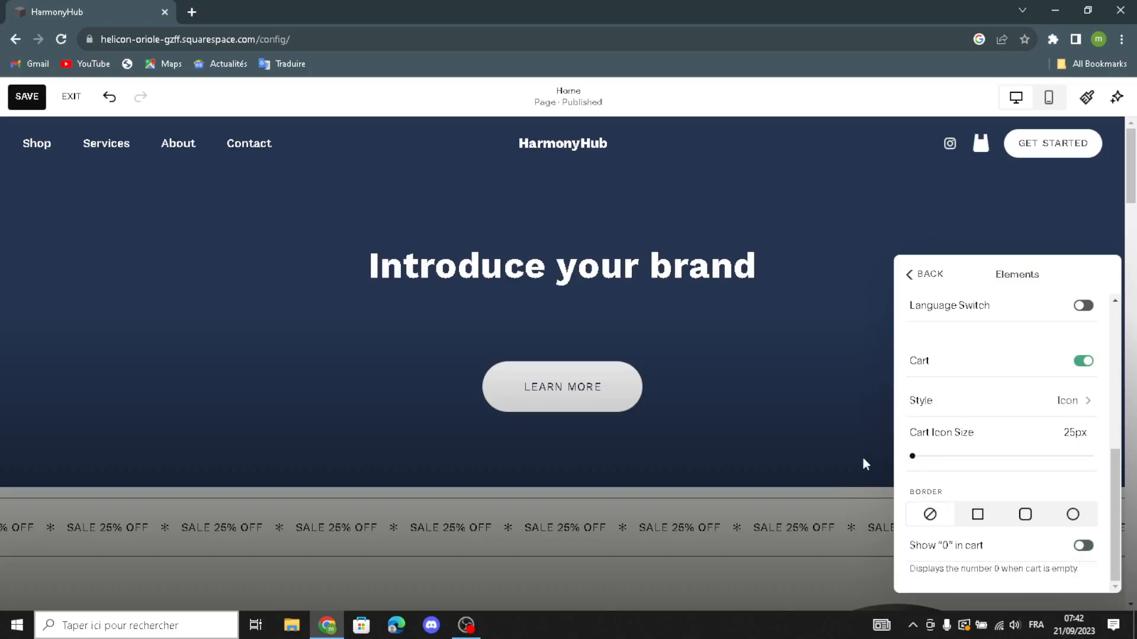
pyautogui.click(850, 314)
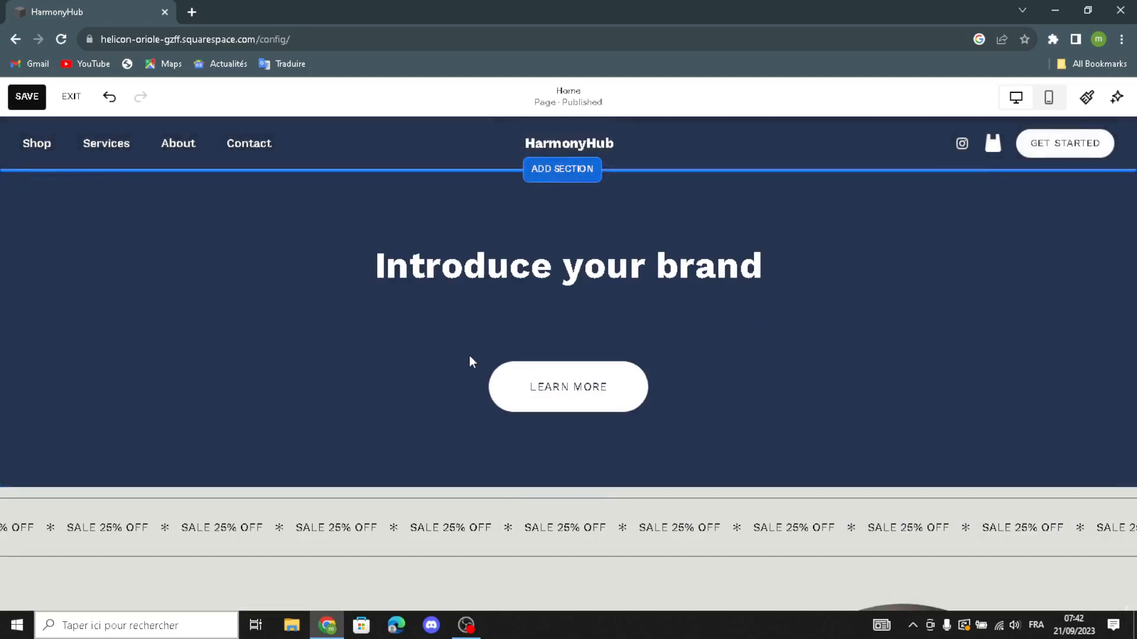
# Review the section categories and Intro layouts available for a new section, and close the section picker without adding one.
pyautogui.scroll(-5, 177, 408)
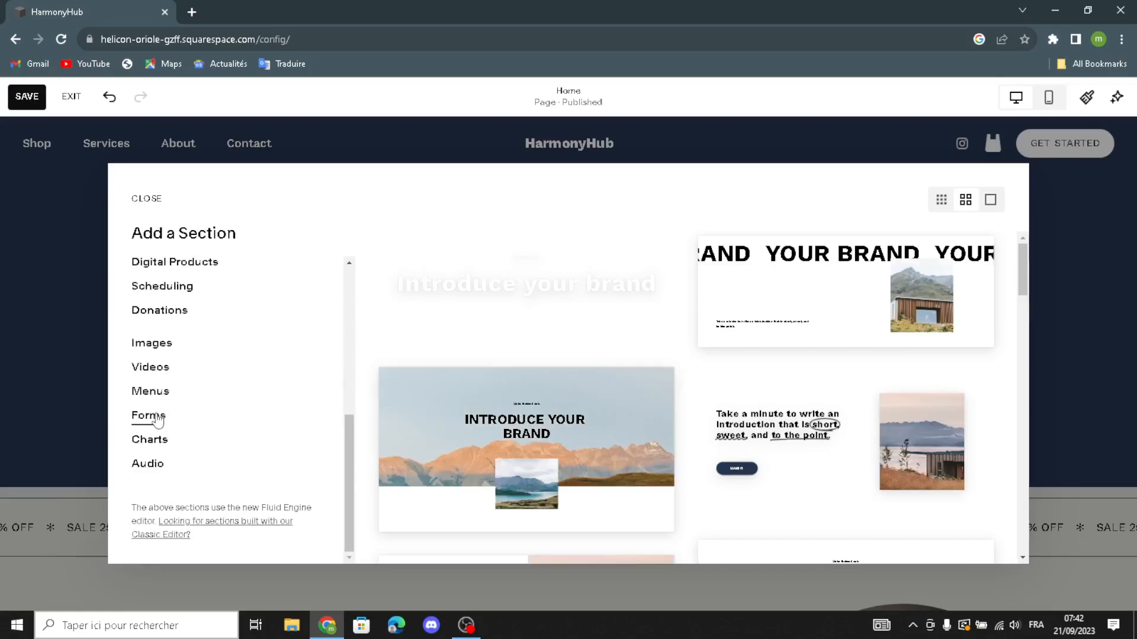
pyautogui.scroll(5, 178, 410)
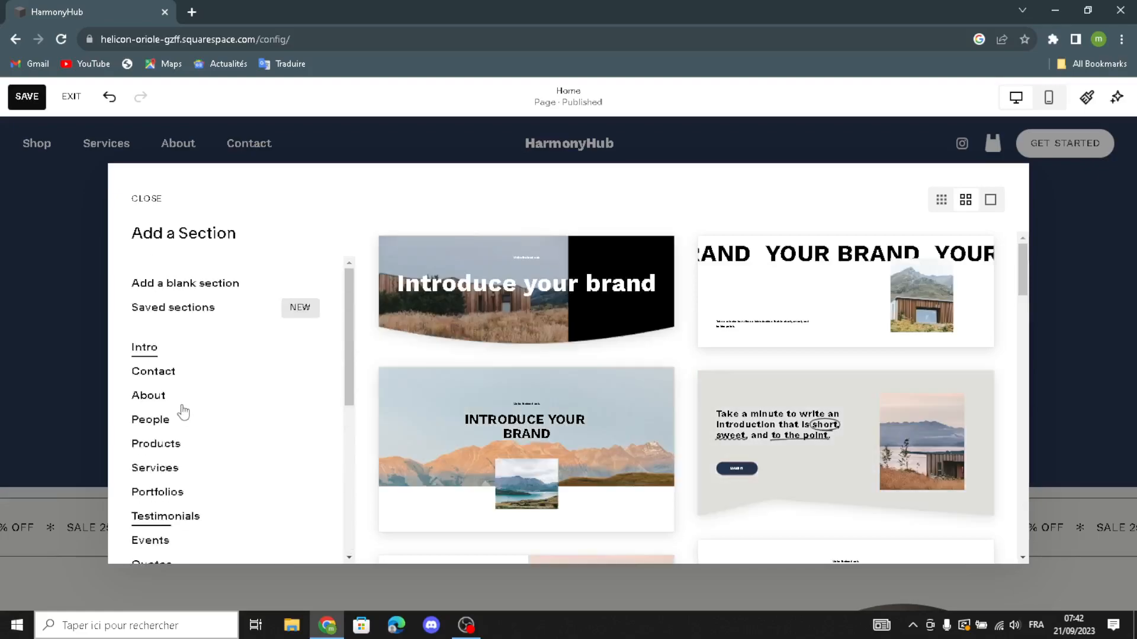
pyautogui.click(137, 208)
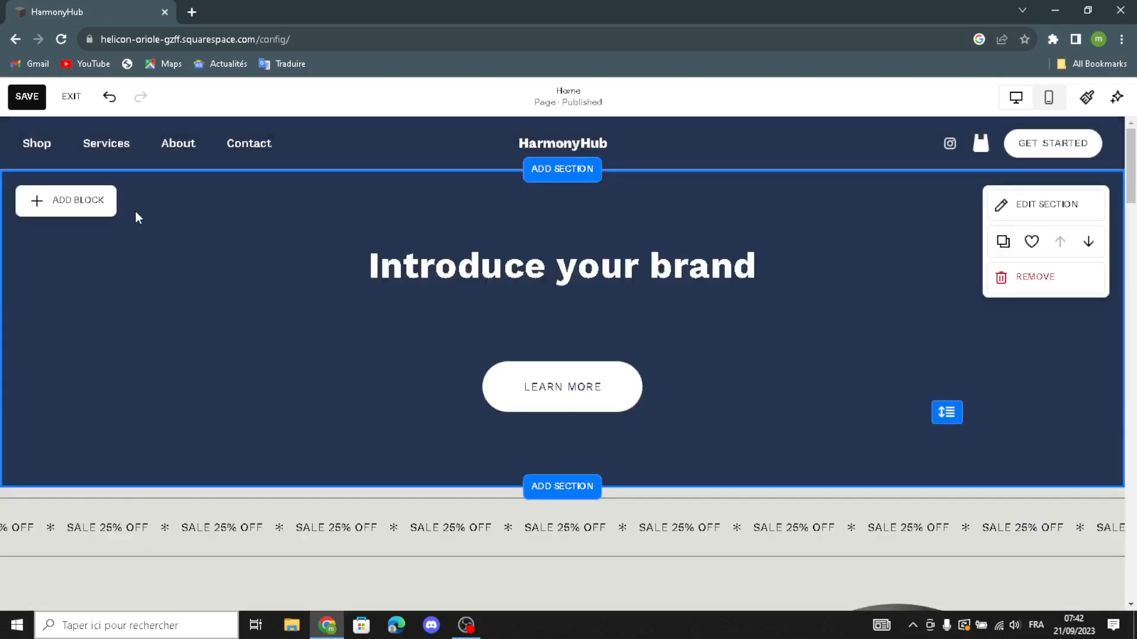
# Open the "Introduce your brand" heading for editing, review its text formatting options and leave the text as is.
pyautogui.click(342, 274)
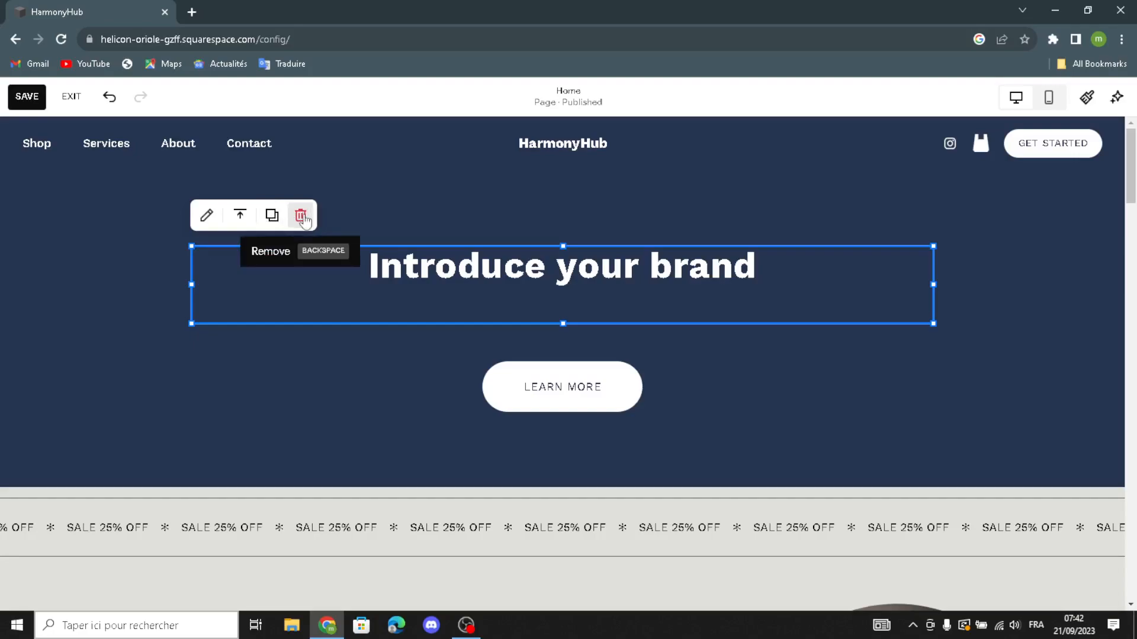
pyautogui.click(207, 215)
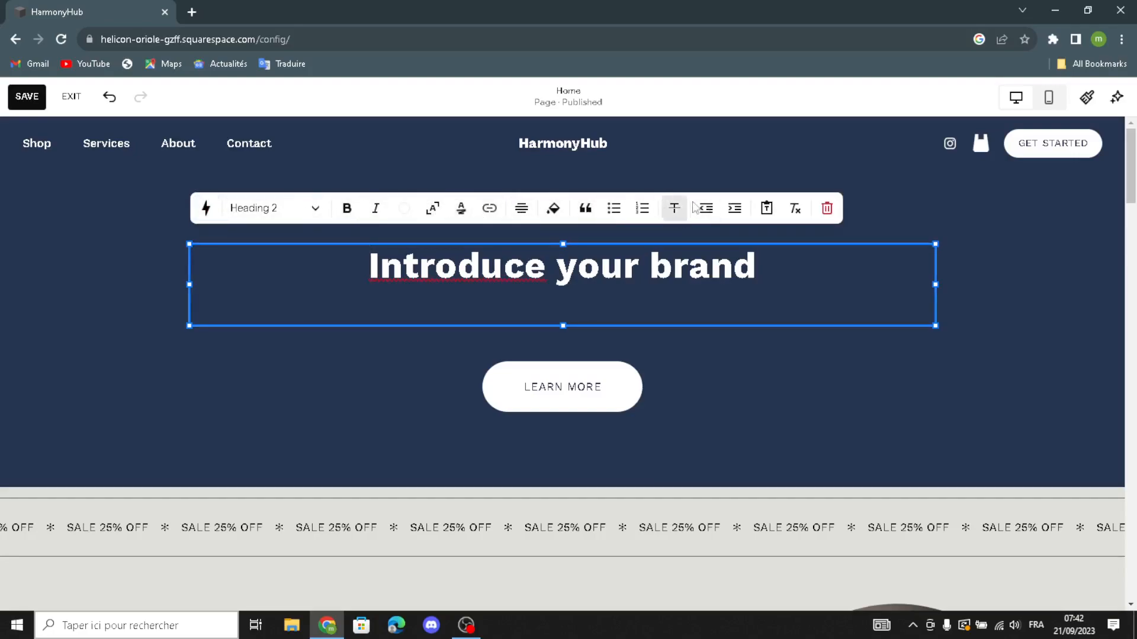
pyautogui.click(166, 365)
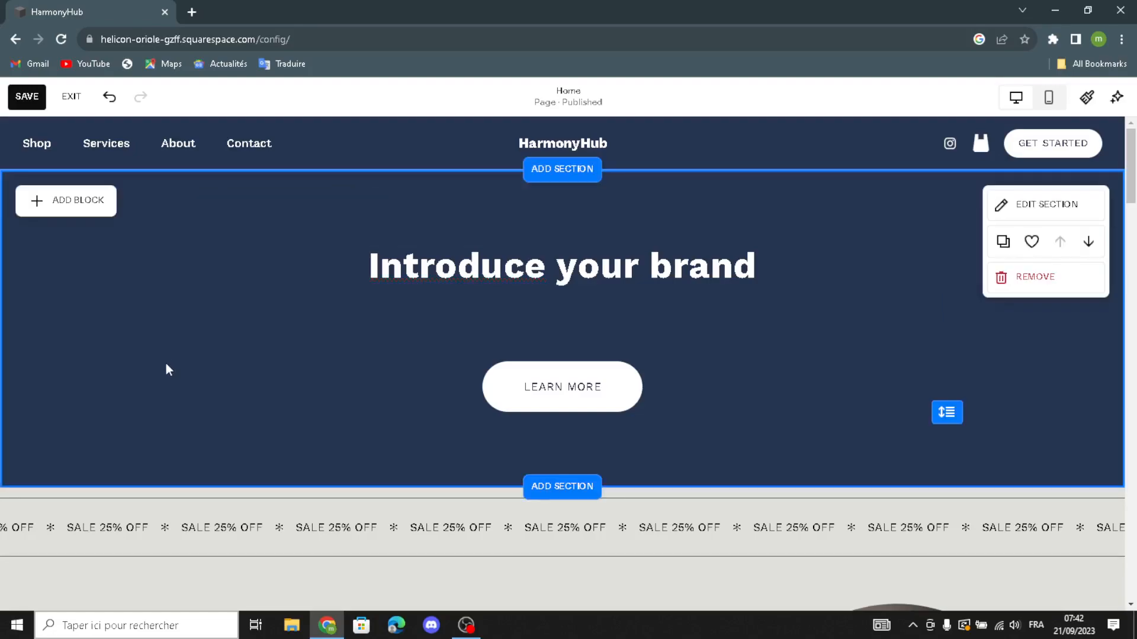
# Review the Learn More button's style choice and its text and link settings without altering them.
pyautogui.click(535, 388)
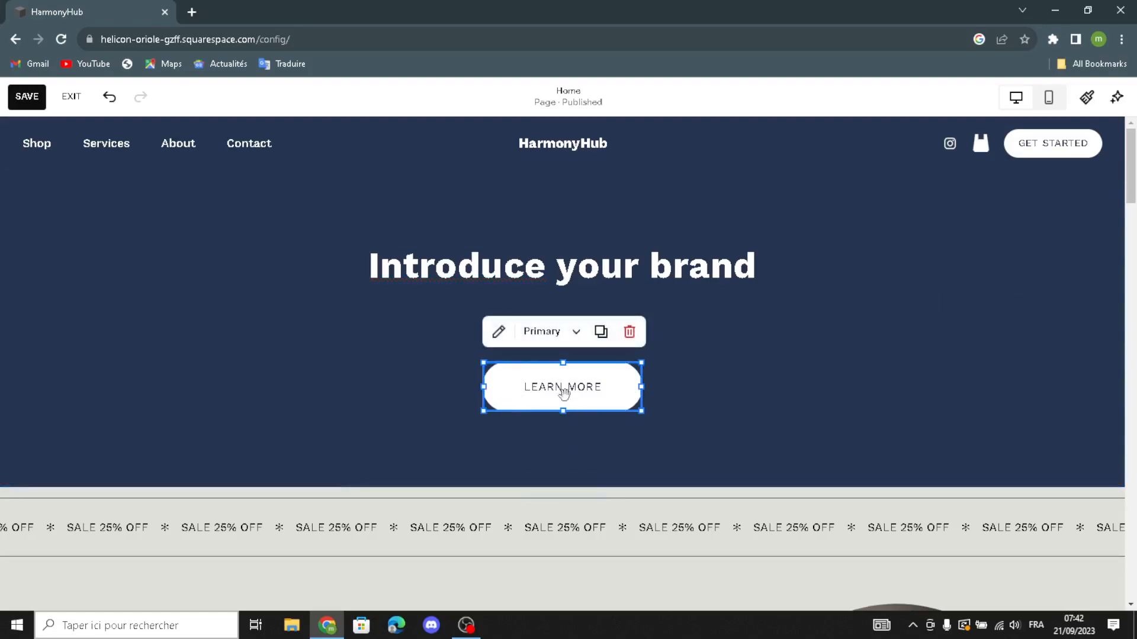
pyautogui.click(540, 332)
pyautogui.click(541, 333)
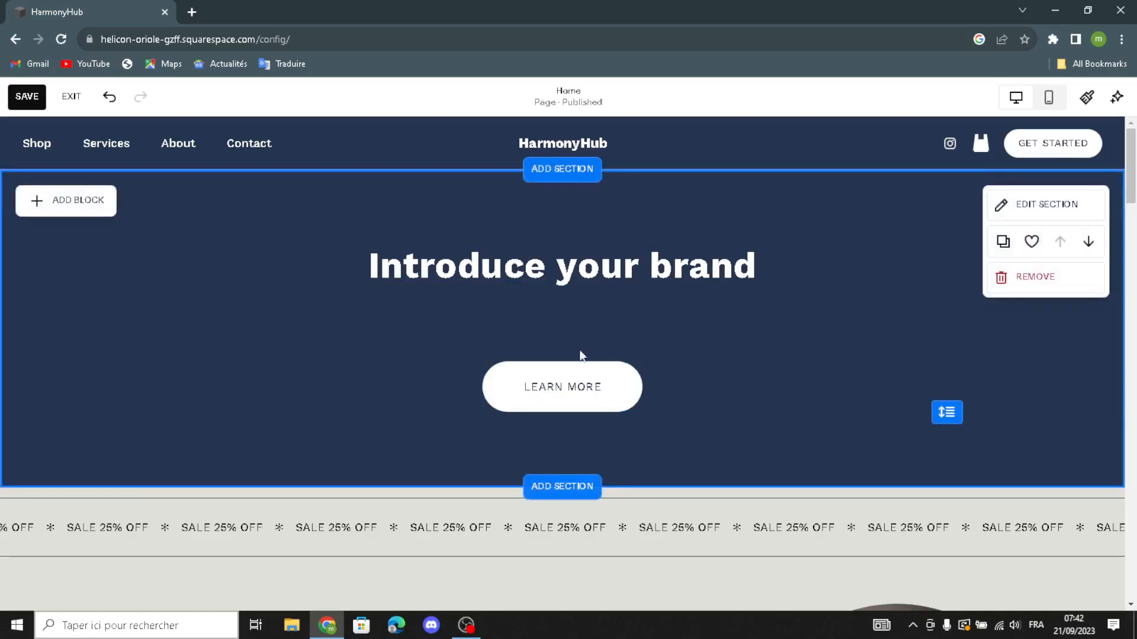
pyautogui.click(572, 377)
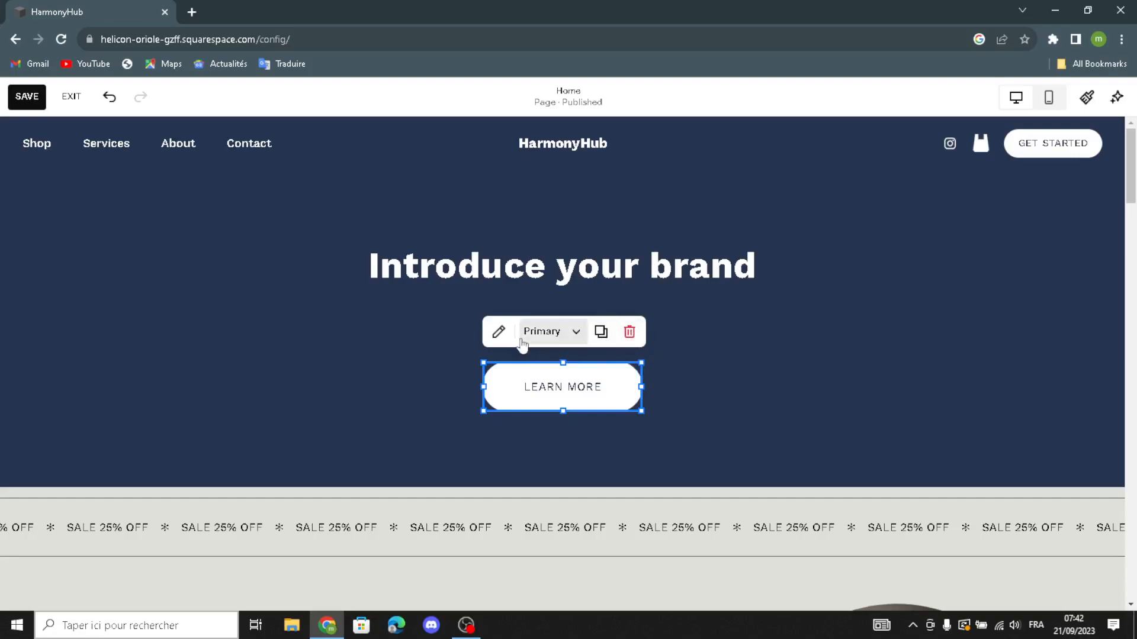
pyautogui.click(502, 334)
pyautogui.click(756, 355)
pyautogui.click(783, 353)
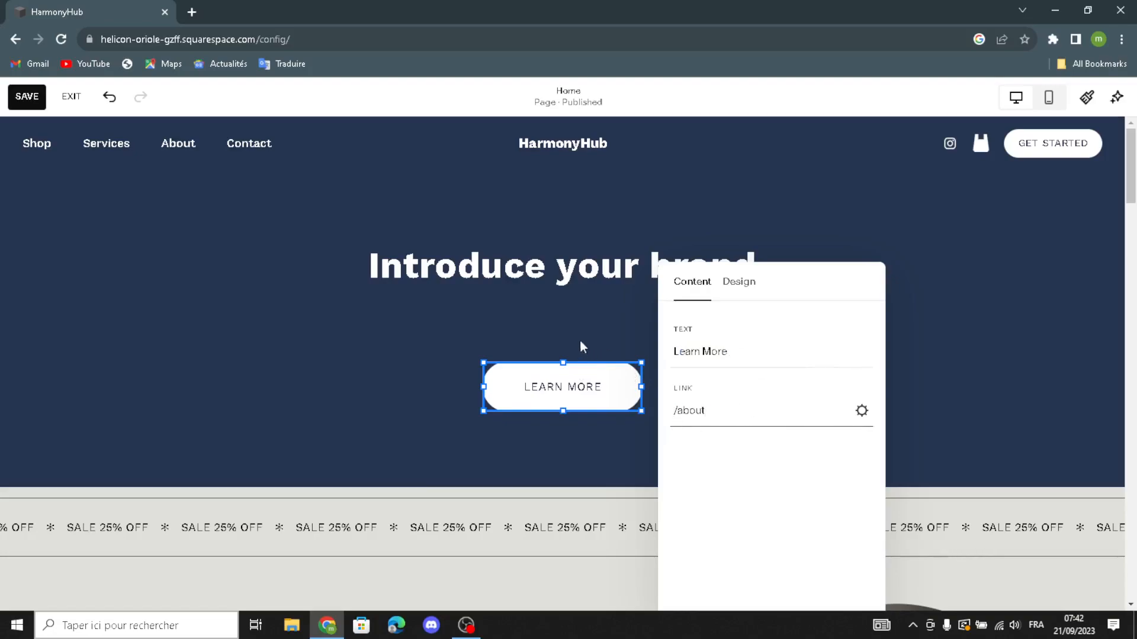
pyautogui.click(519, 315)
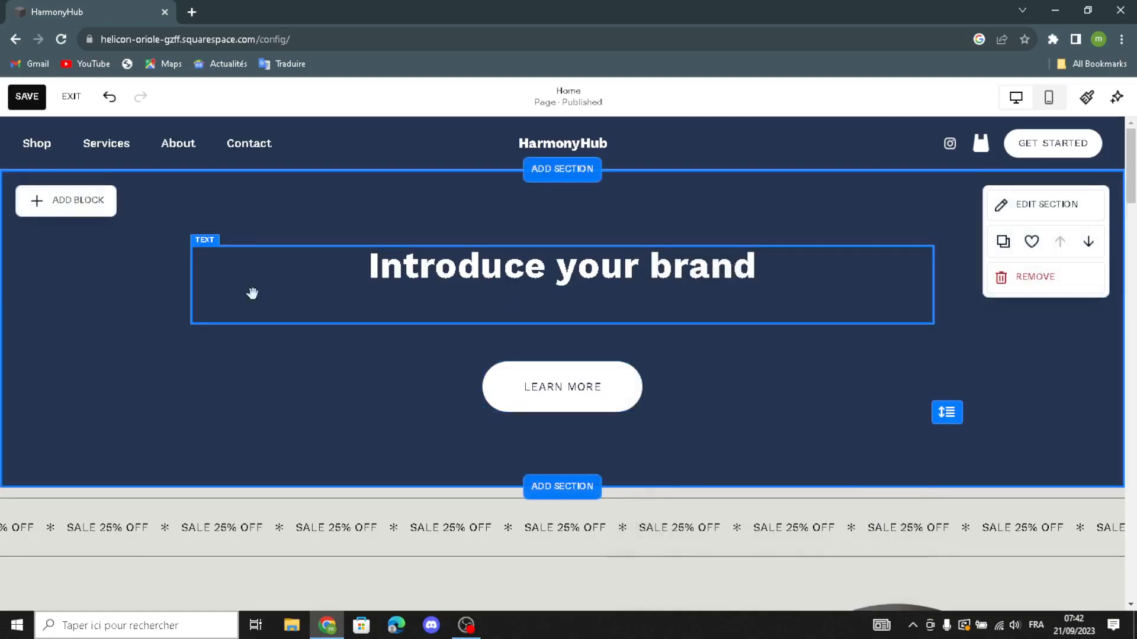
# Review the list of blocks available for the intro section and close it without adding one.
pyautogui.click(61, 208)
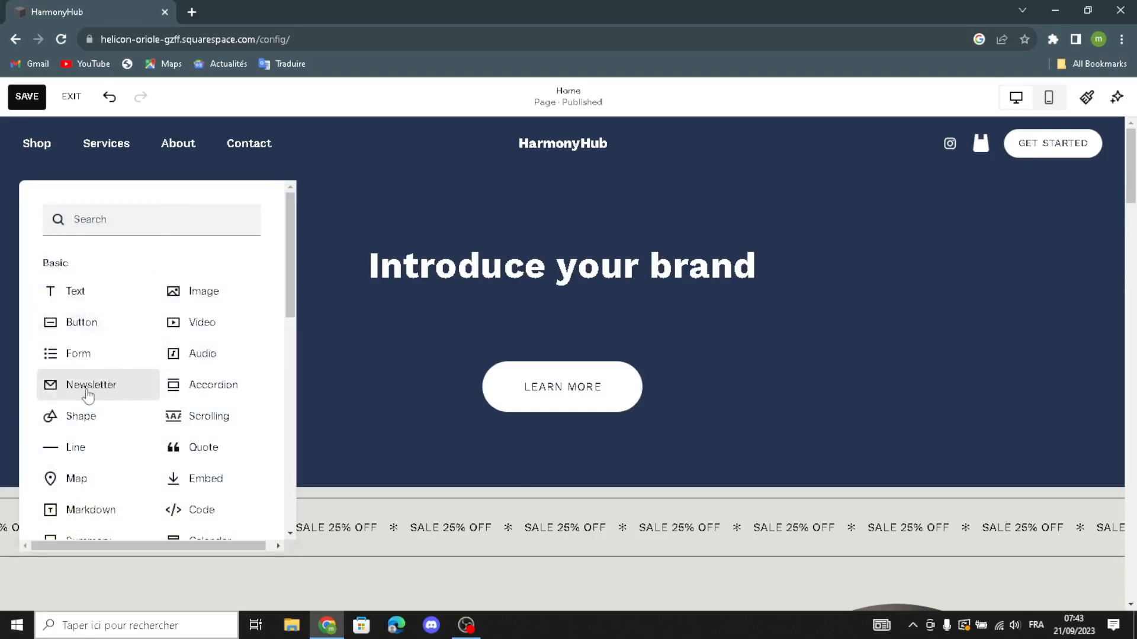
pyautogui.click(335, 219)
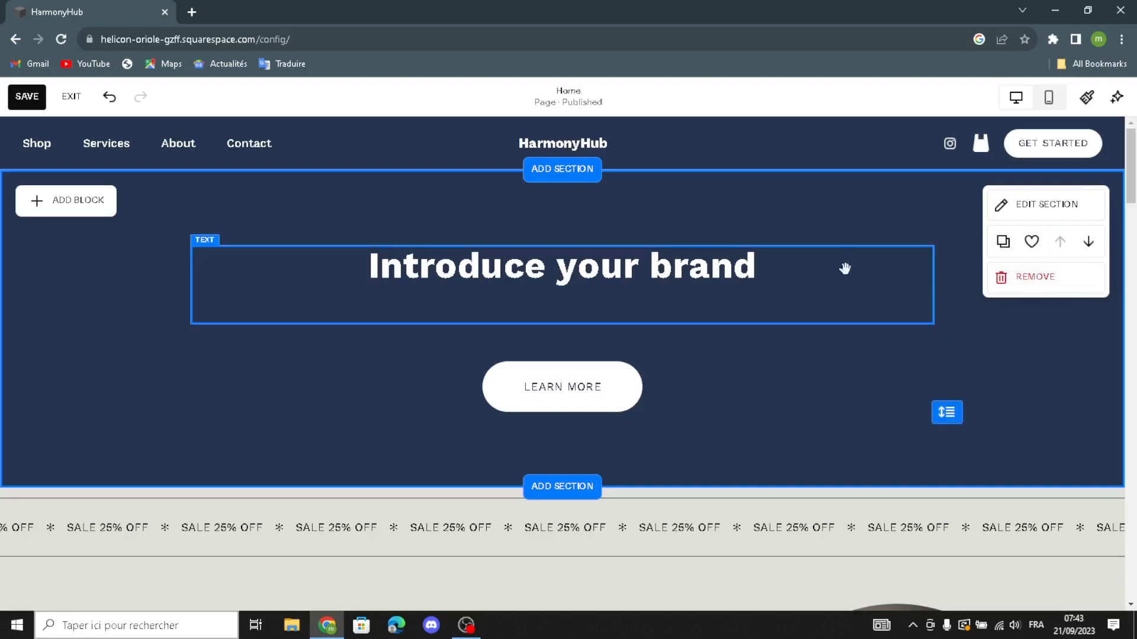
# Delete the arched product image from the "Shop our product" section.
pyautogui.scroll(-10, 399, 349)
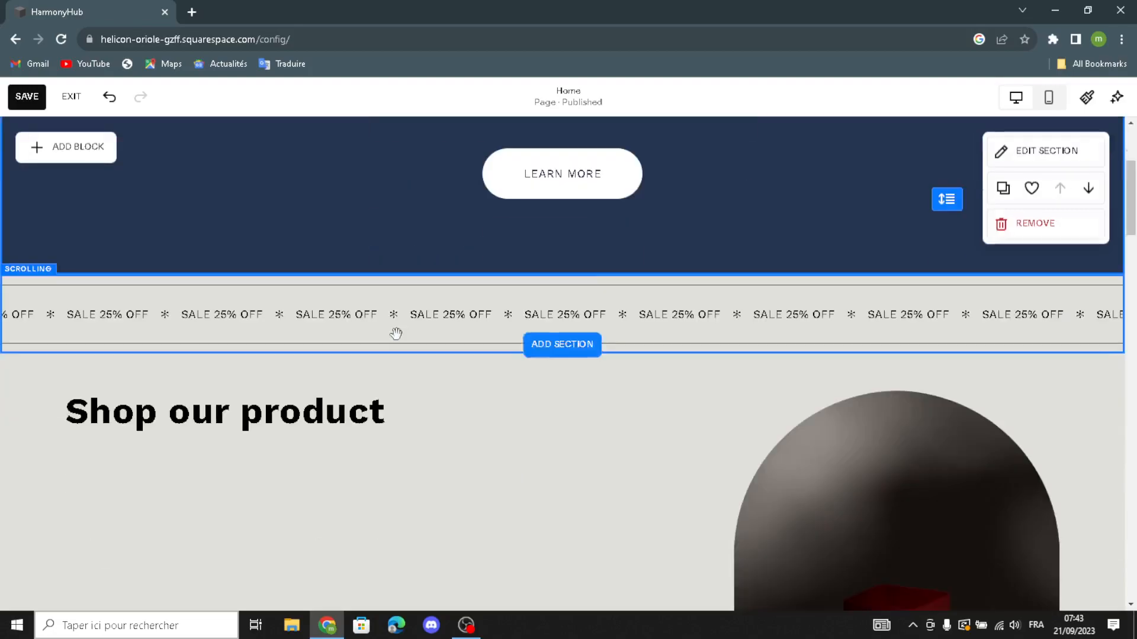
pyautogui.scroll(1, 845, 368)
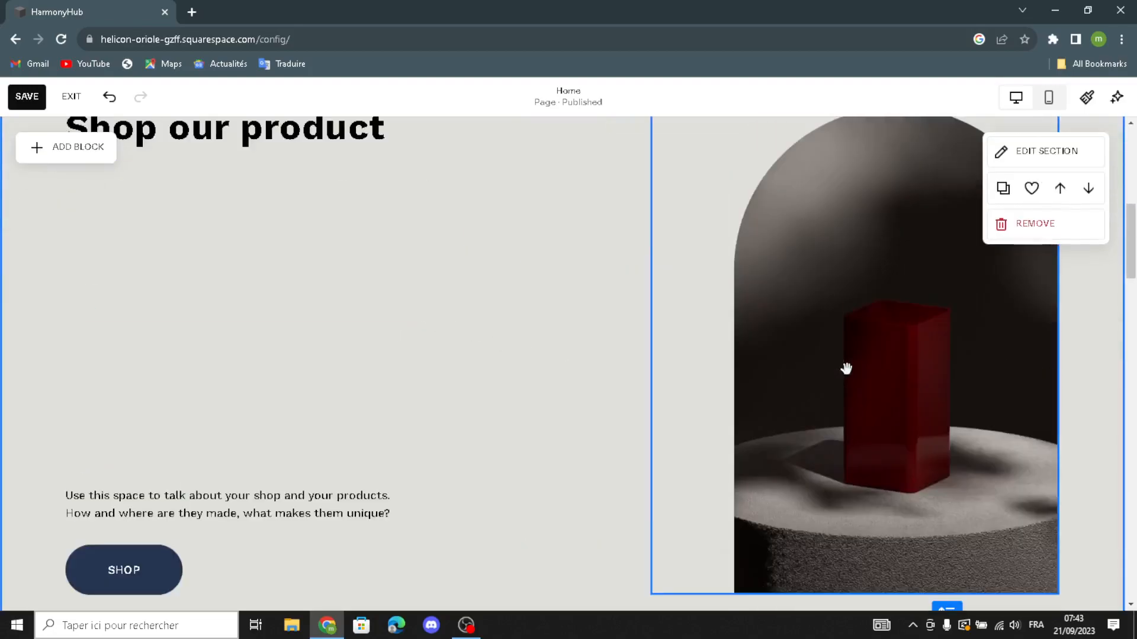
pyautogui.click(850, 317)
pyautogui.click(788, 148)
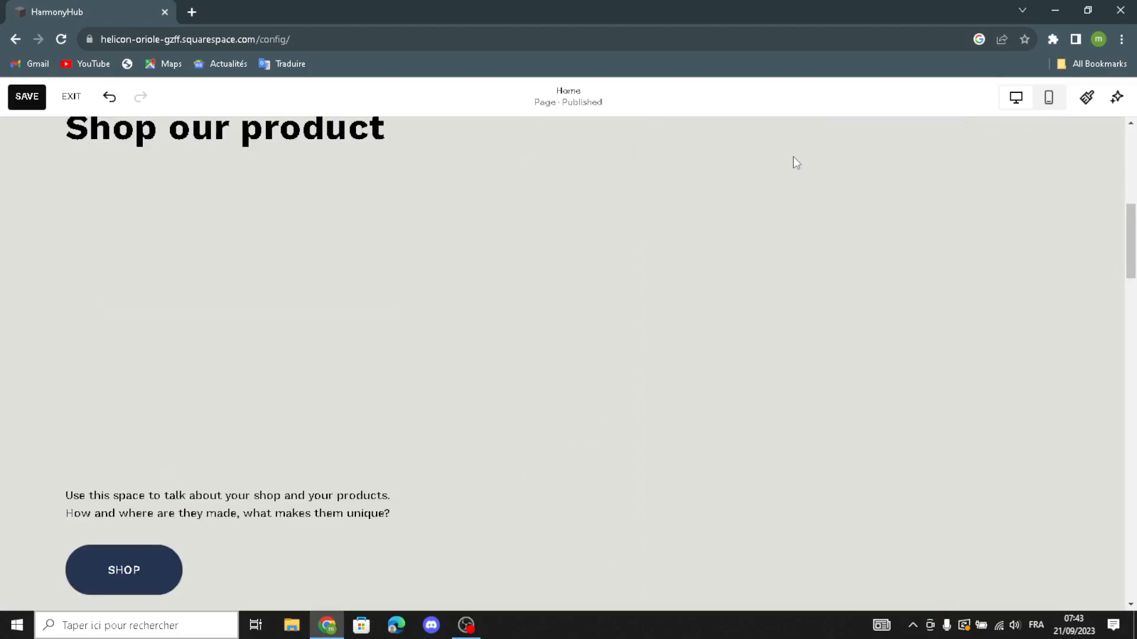
# Add an image block to the "Shop our product" section and place it in the empty area beside the text.
pyautogui.click(92, 154)
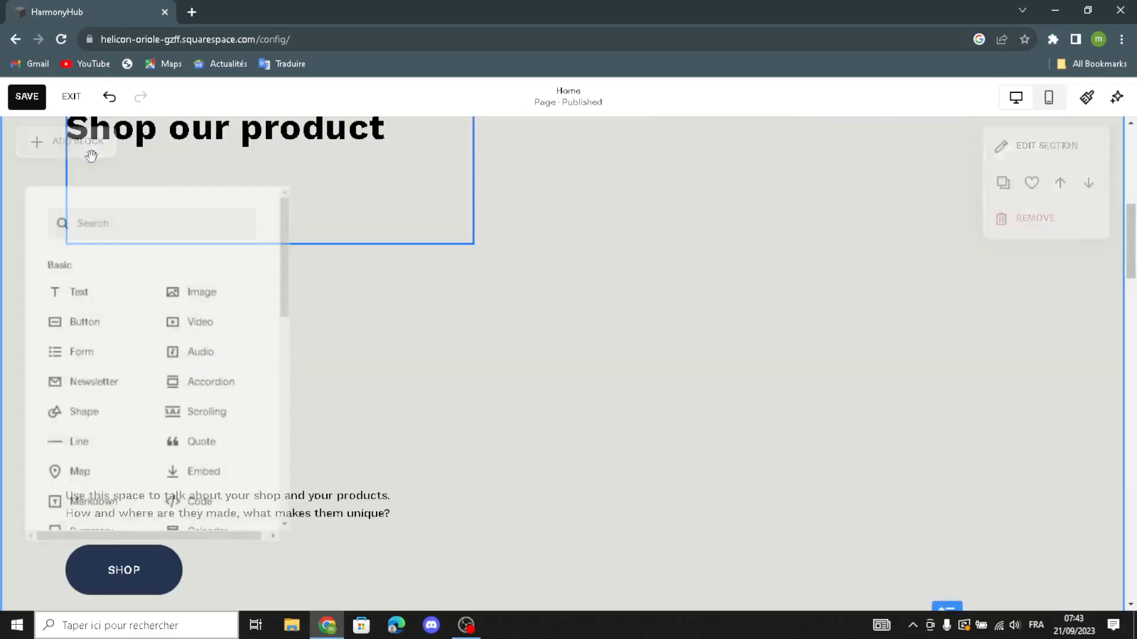
pyautogui.click(193, 296)
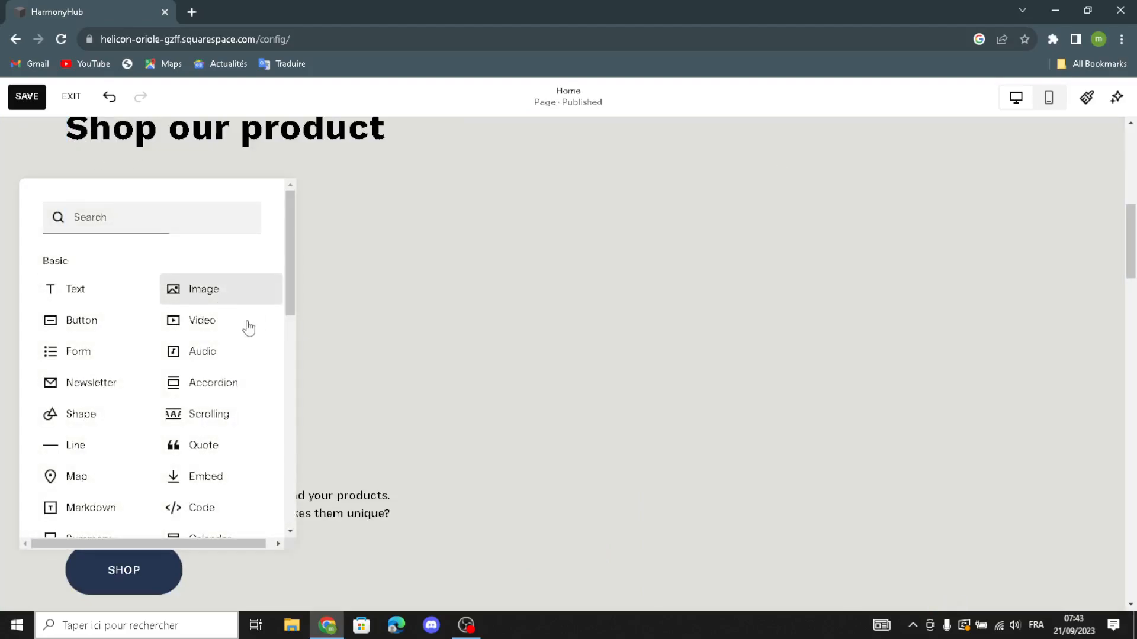
pyautogui.moveTo(293, 340); pyautogui.dragTo(769, 285)
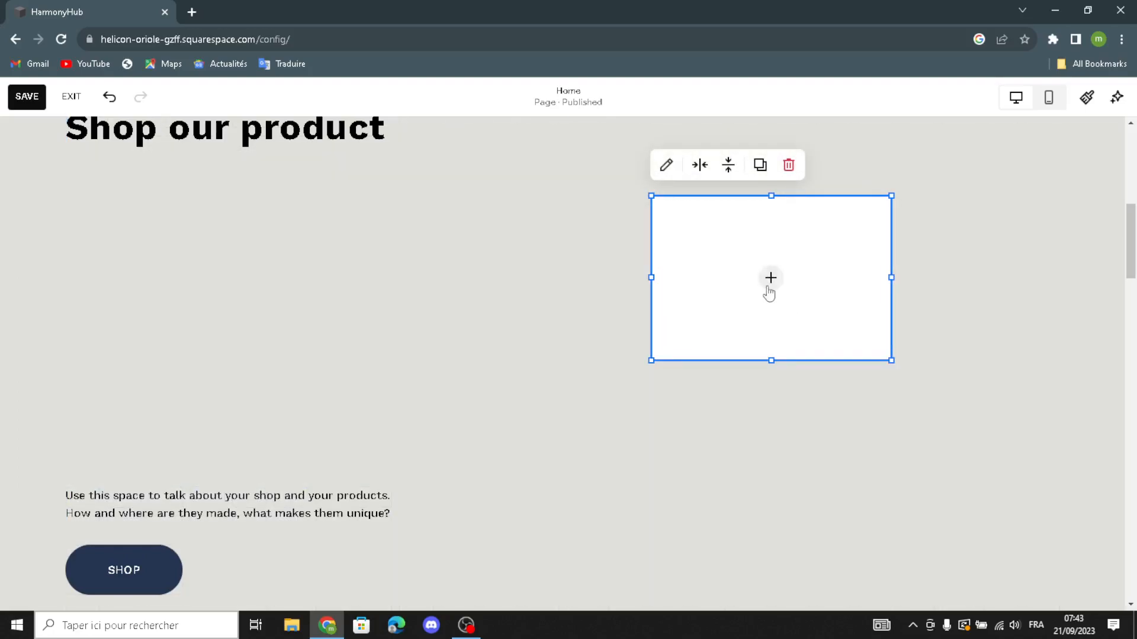
# Search the free stock images for "musical instruments" and fill the image block with the photo of instruments hanging on a white wall.
pyautogui.click(765, 299)
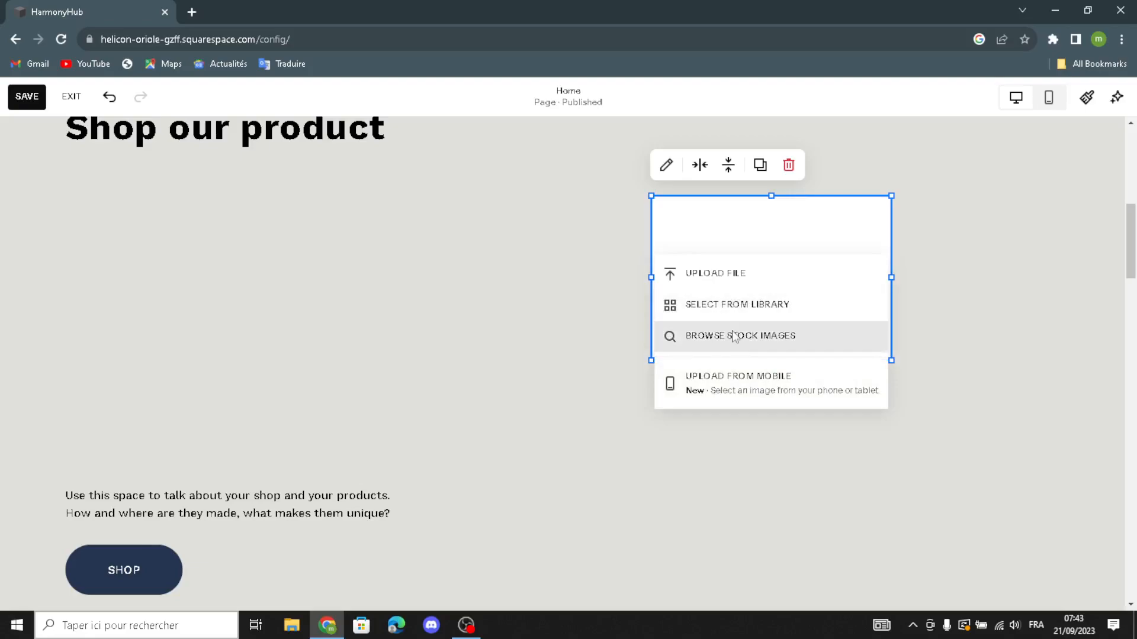
pyautogui.click(731, 338)
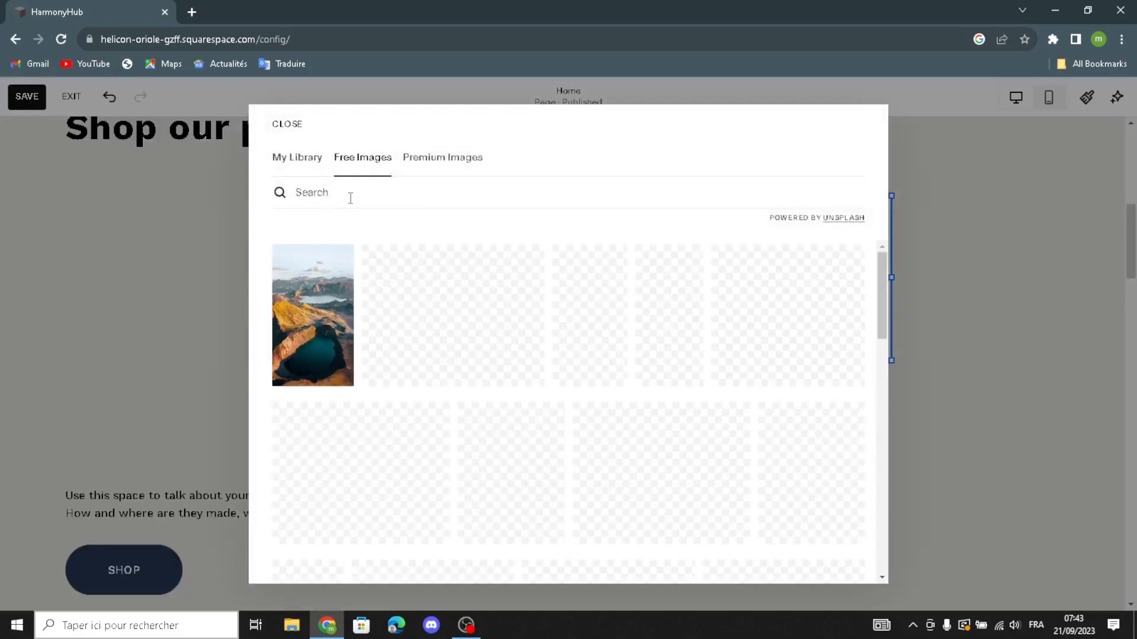
pyautogui.write('mu')
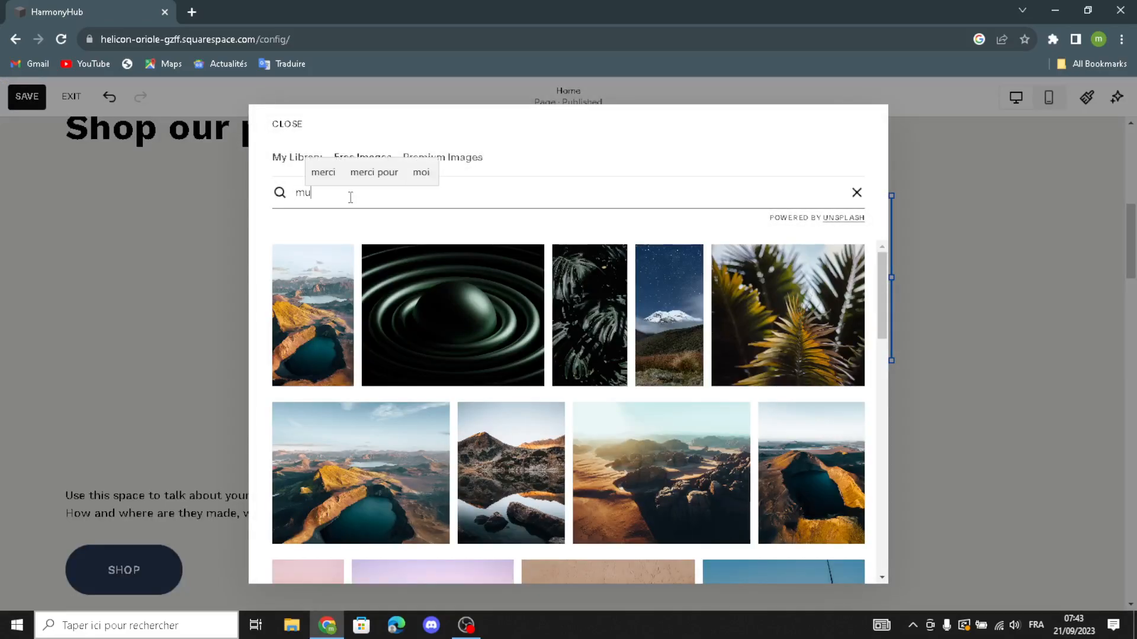
pyautogui.write('sical i')
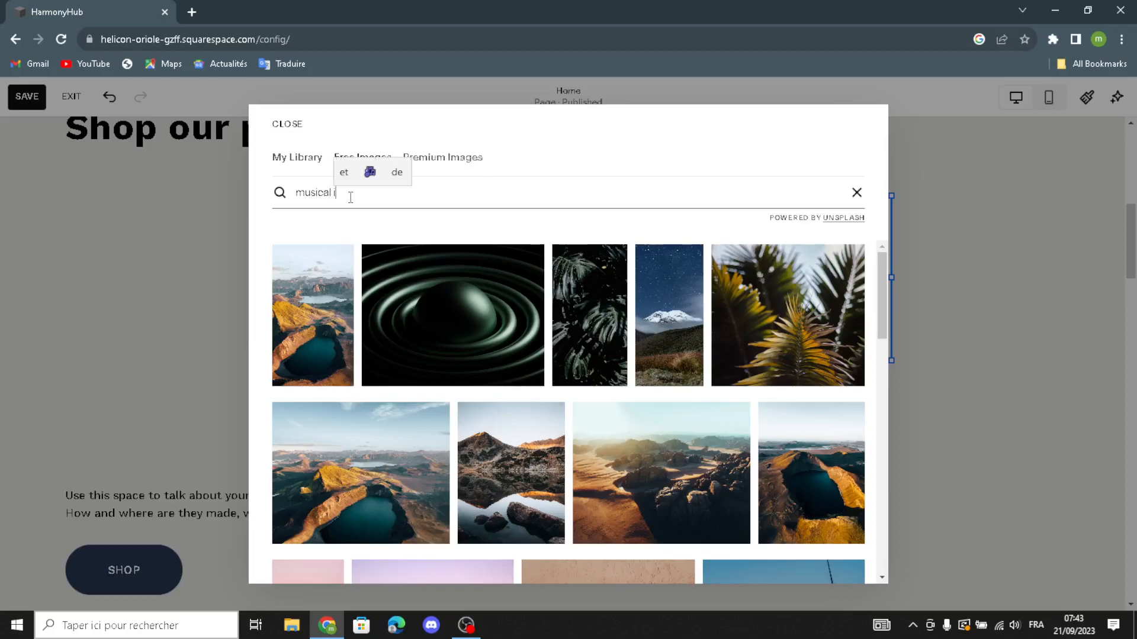
pyautogui.write('nstrum')
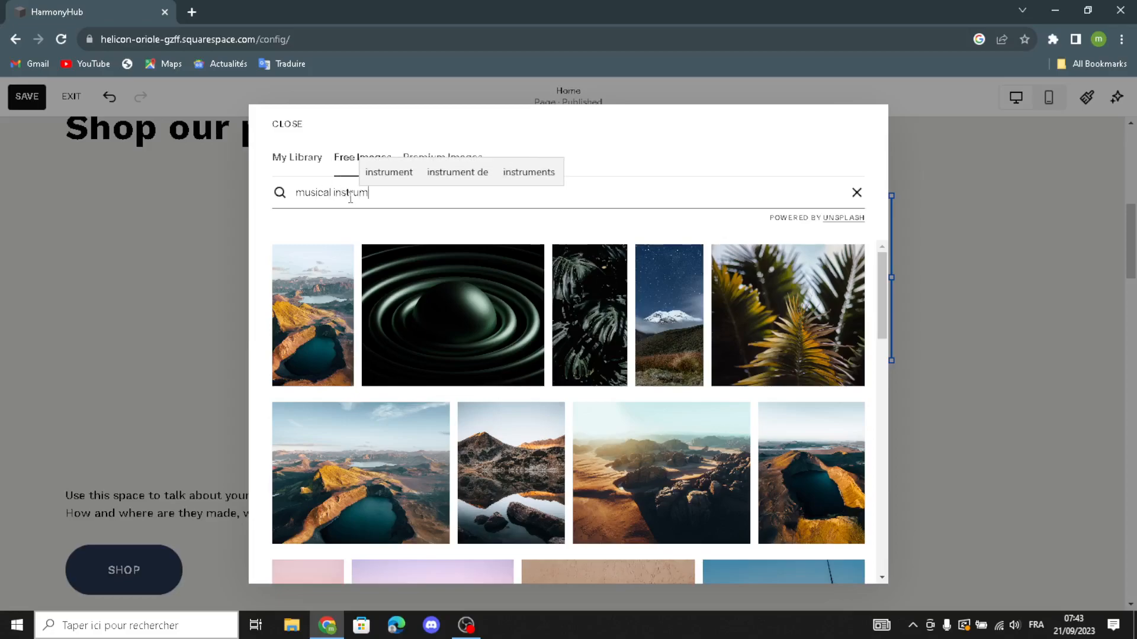
pyautogui.write('ents 4')
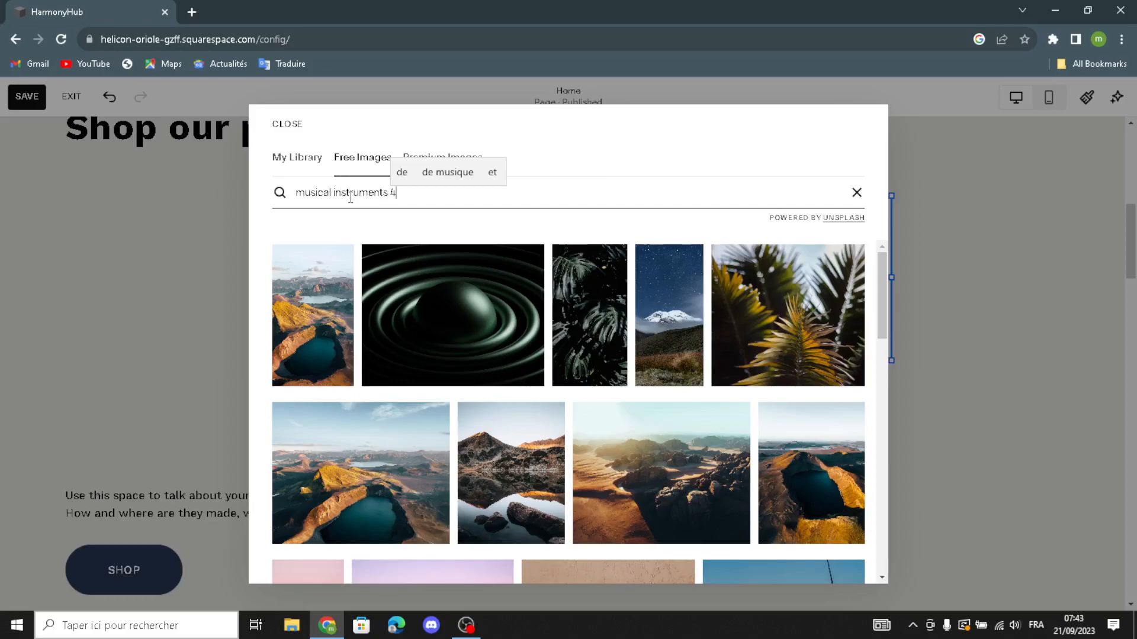
pyautogui.press('BackSpace')
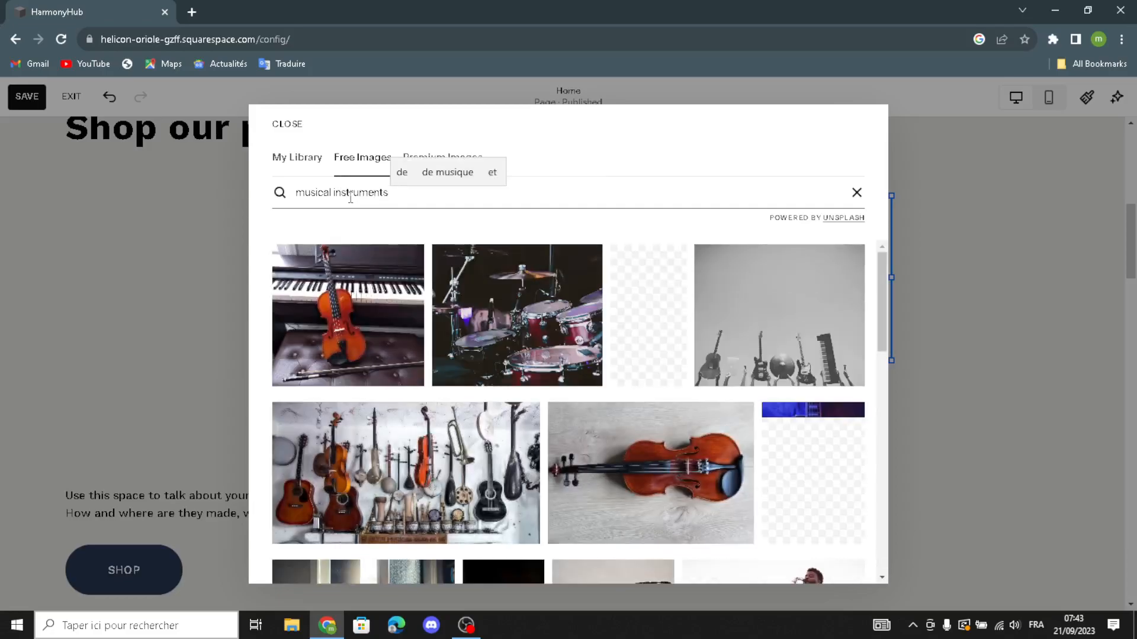
pyautogui.scroll(-2, 453, 436)
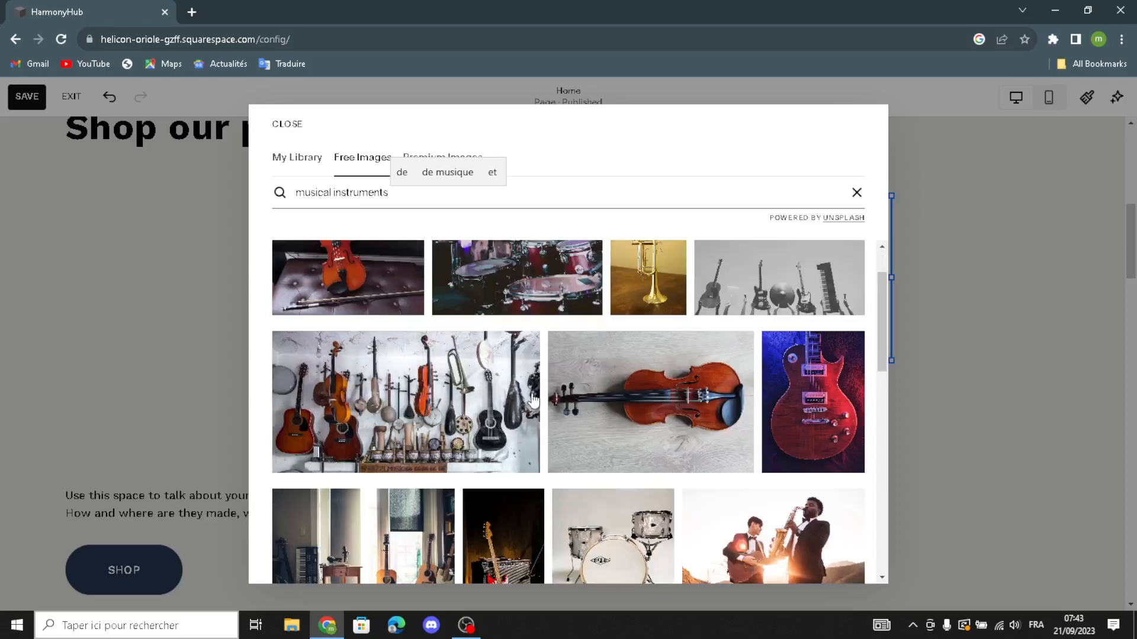
pyautogui.click(437, 347)
pyautogui.click(677, 359)
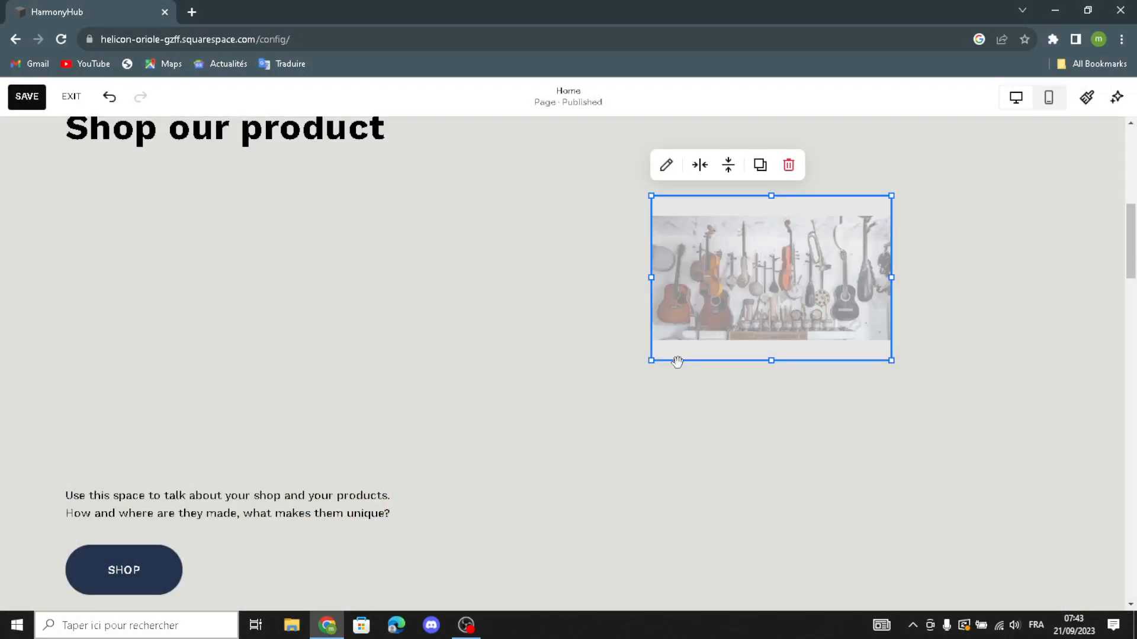
# Enlarge the instruments image to span from beside the shop text to the right edge of the section's grid, and adjust its placement.
pyautogui.moveTo(646, 364); pyautogui.dragTo(419, 506)
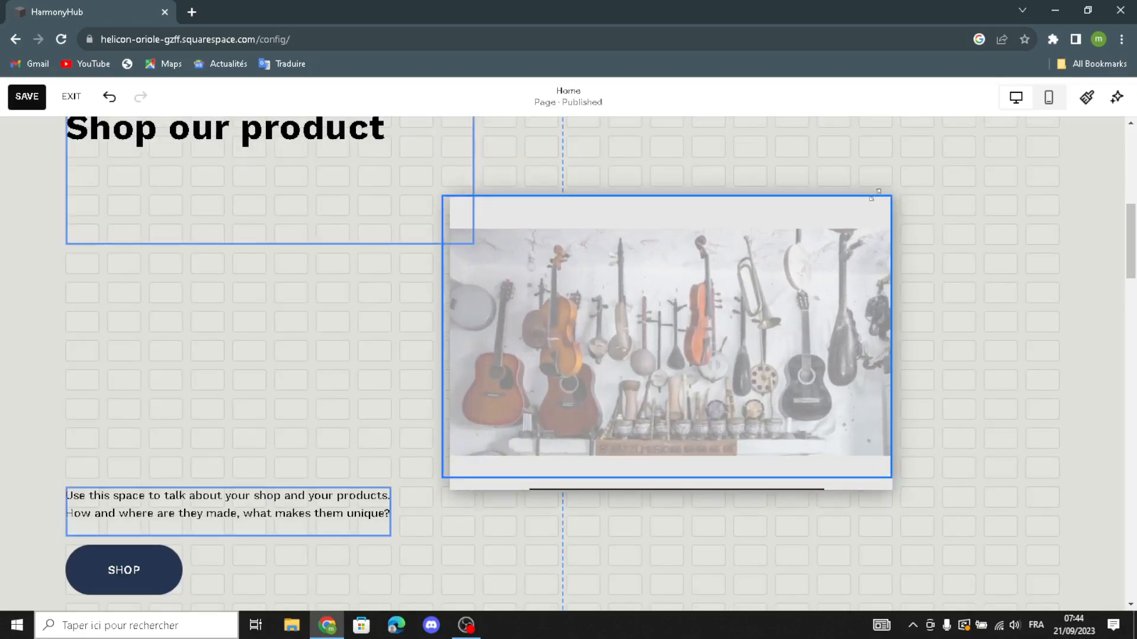
pyautogui.moveTo(890, 196); pyautogui.dragTo(1050, 134)
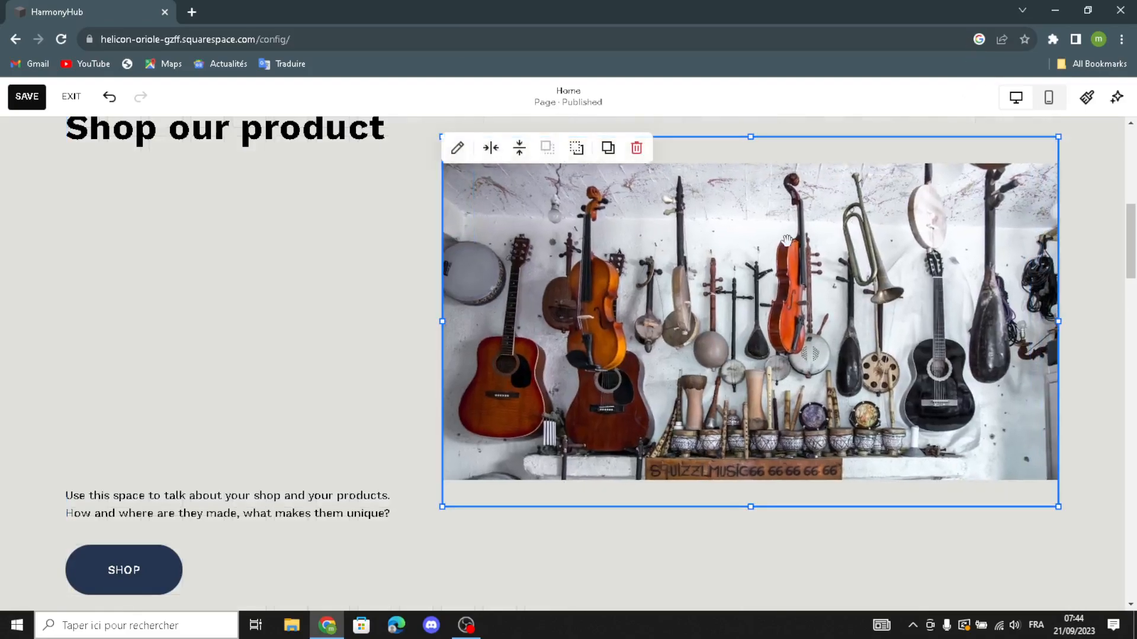
pyautogui.moveTo(807, 198); pyautogui.dragTo(460, 323)
pyautogui.moveTo(623, 290); pyautogui.dragTo(629, 342)
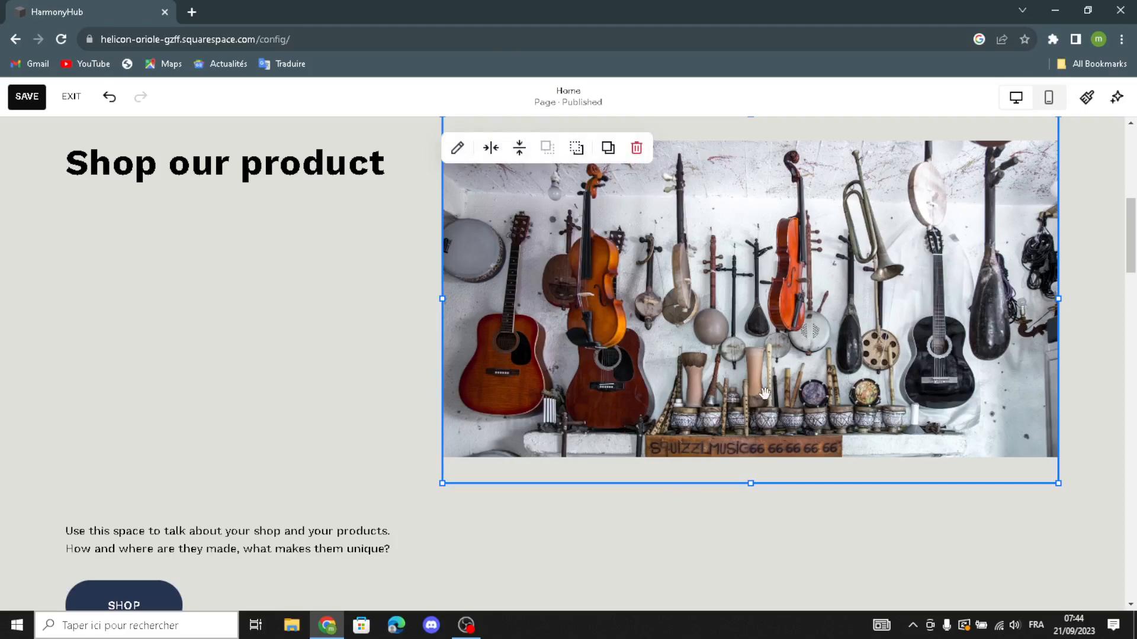
pyautogui.scroll(-2, 479, 425)
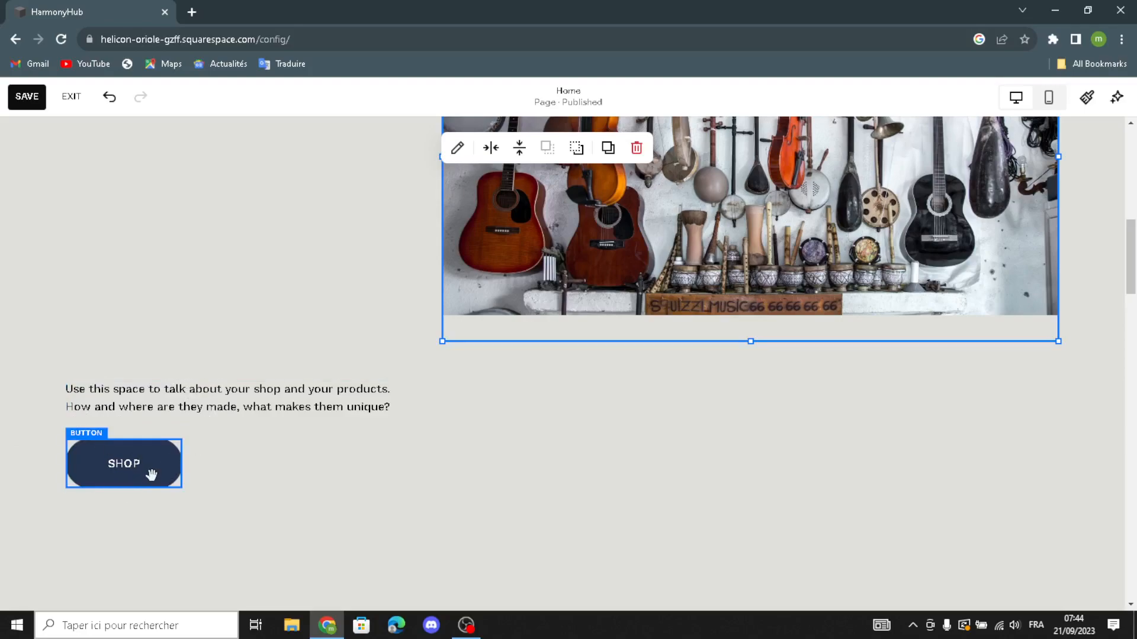
pyautogui.scroll(-4, 639, 449)
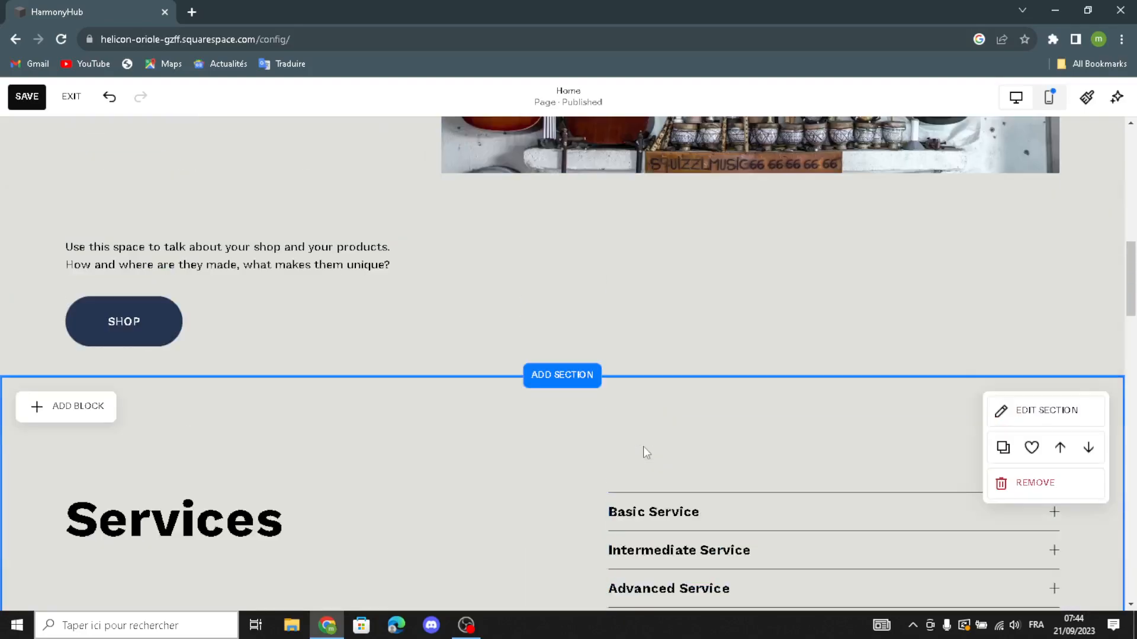
# Examine the Services accordion's content items and its design options for text styles, icon type, icon size, placement and row padding.
pyautogui.click(651, 408)
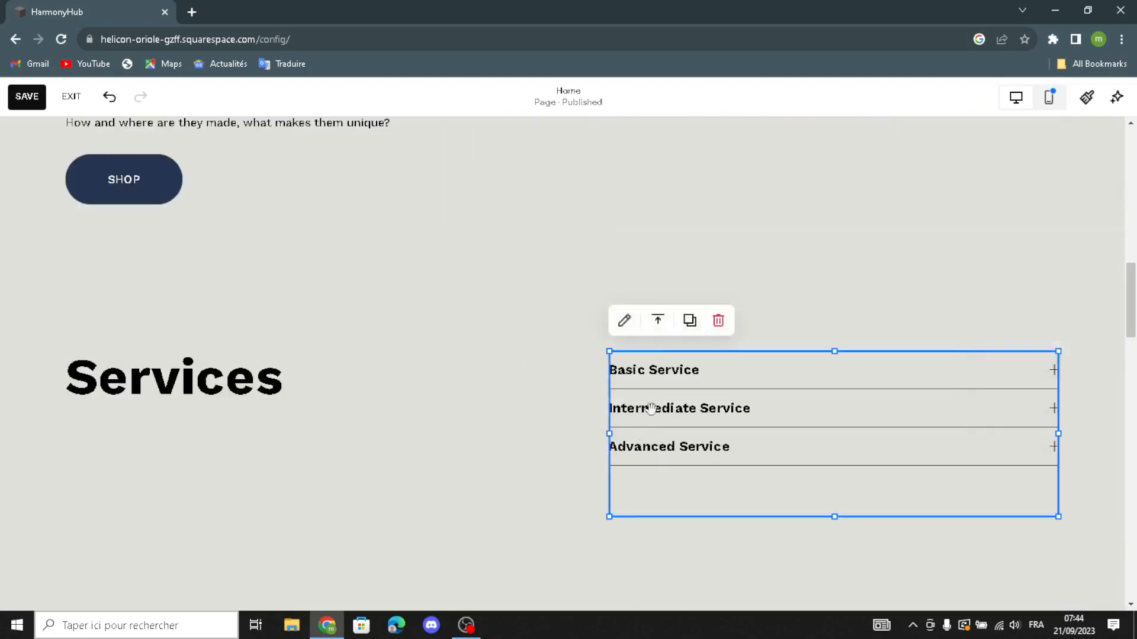
pyautogui.click(629, 325)
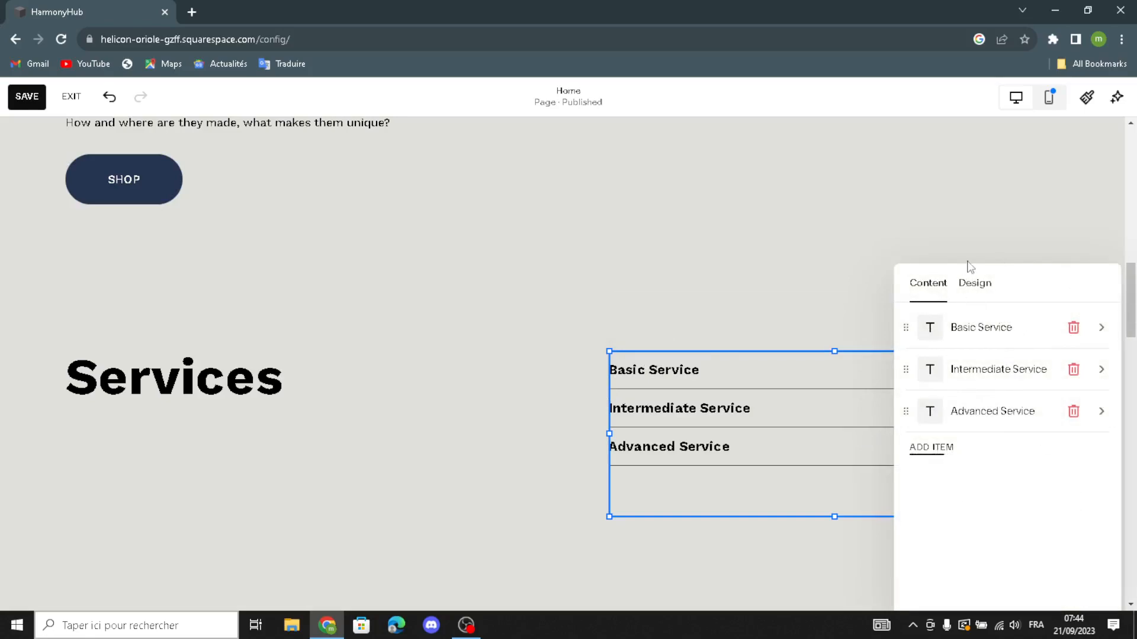
pyautogui.click(977, 284)
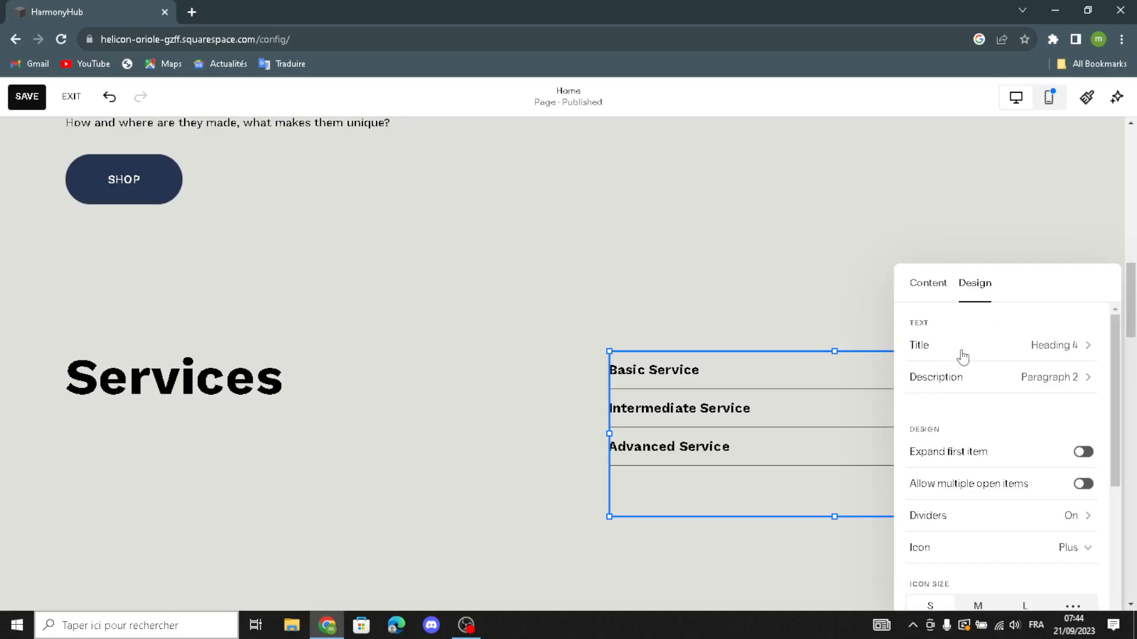
pyautogui.scroll(-1, 1010, 485)
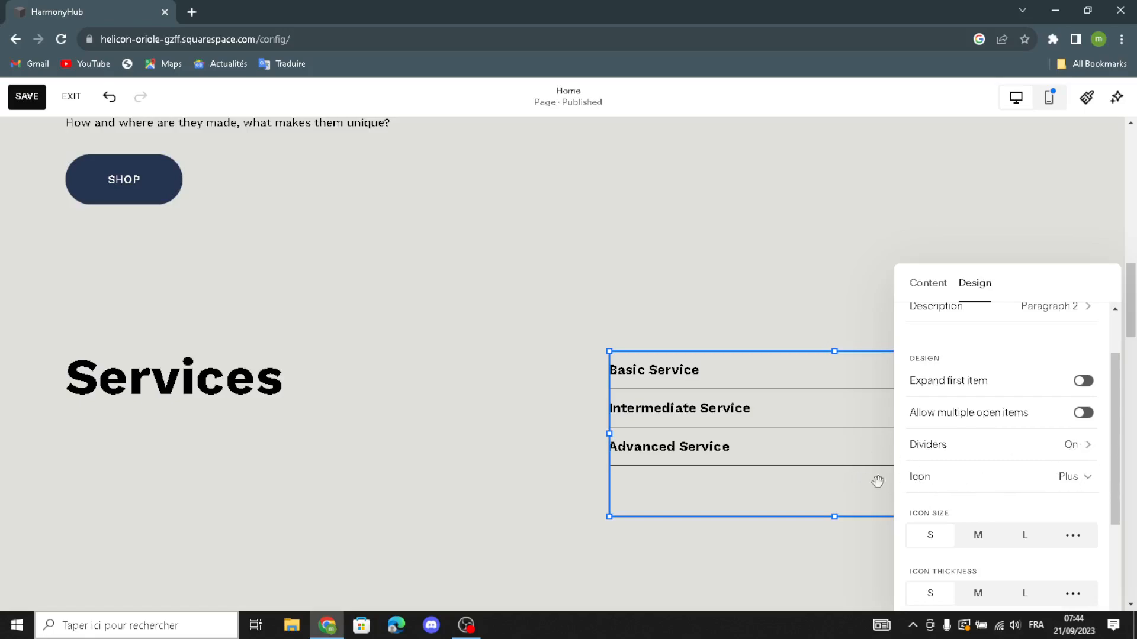
pyautogui.click(1084, 481)
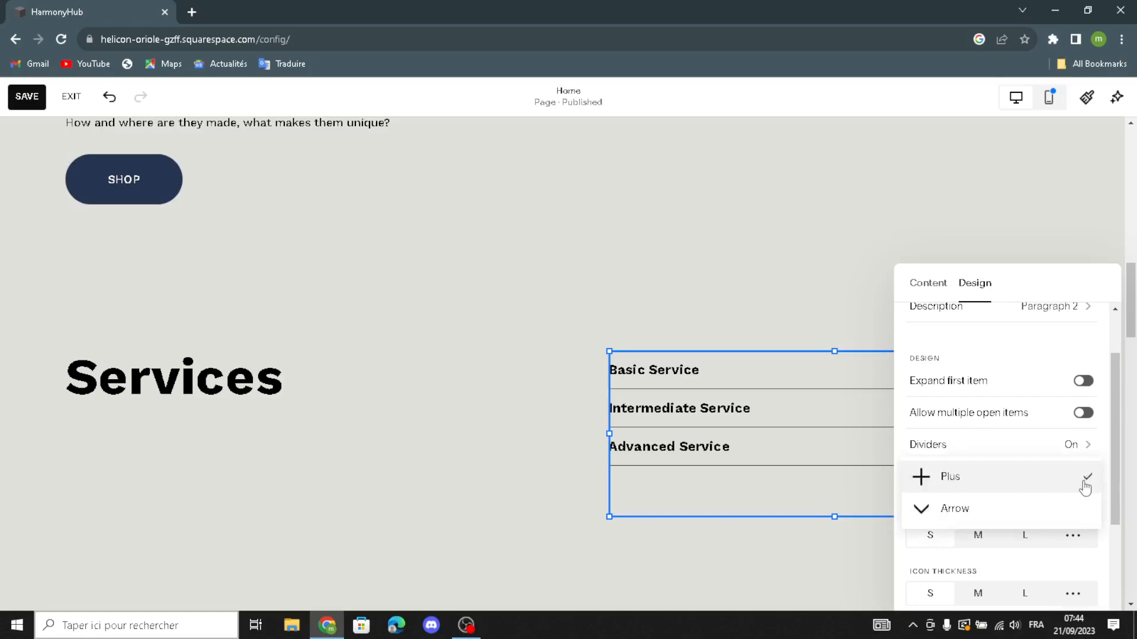
pyautogui.click(1084, 487)
pyautogui.scroll(-3, 1008, 525)
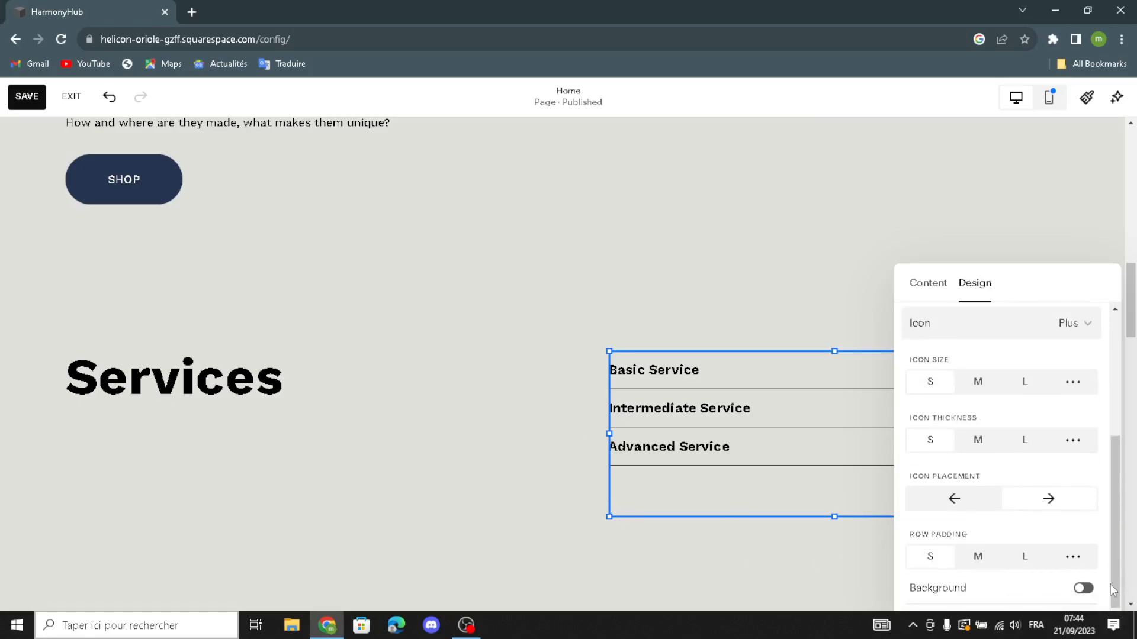
pyautogui.click(498, 341)
pyautogui.scroll(-3, 495, 355)
pyautogui.scroll(10, 507, 398)
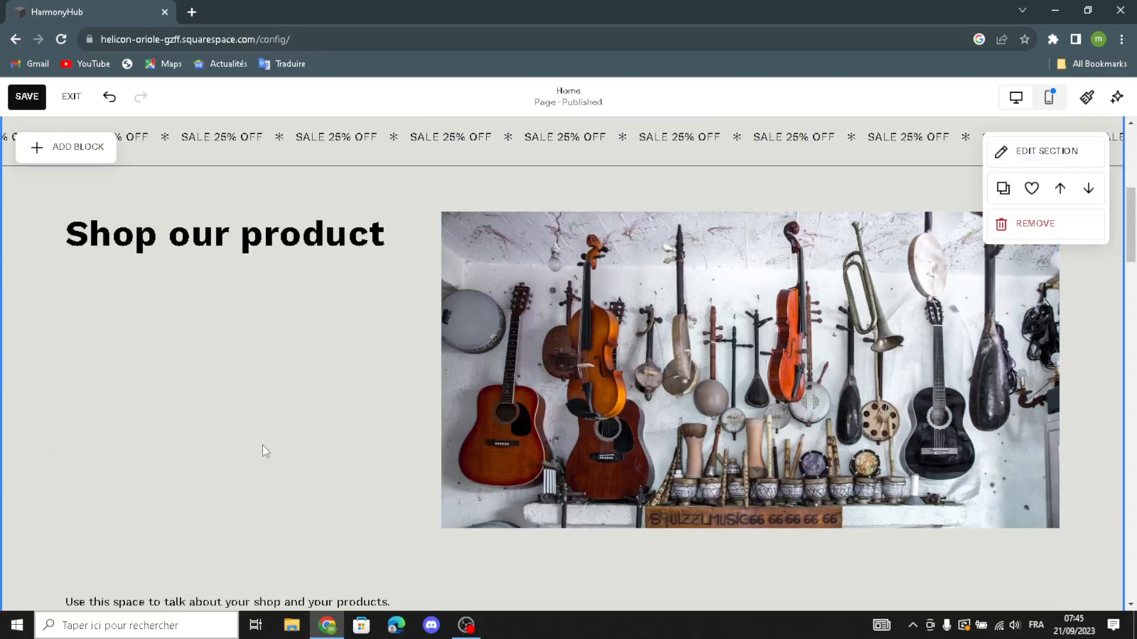
pyautogui.scroll(-1, 262, 446)
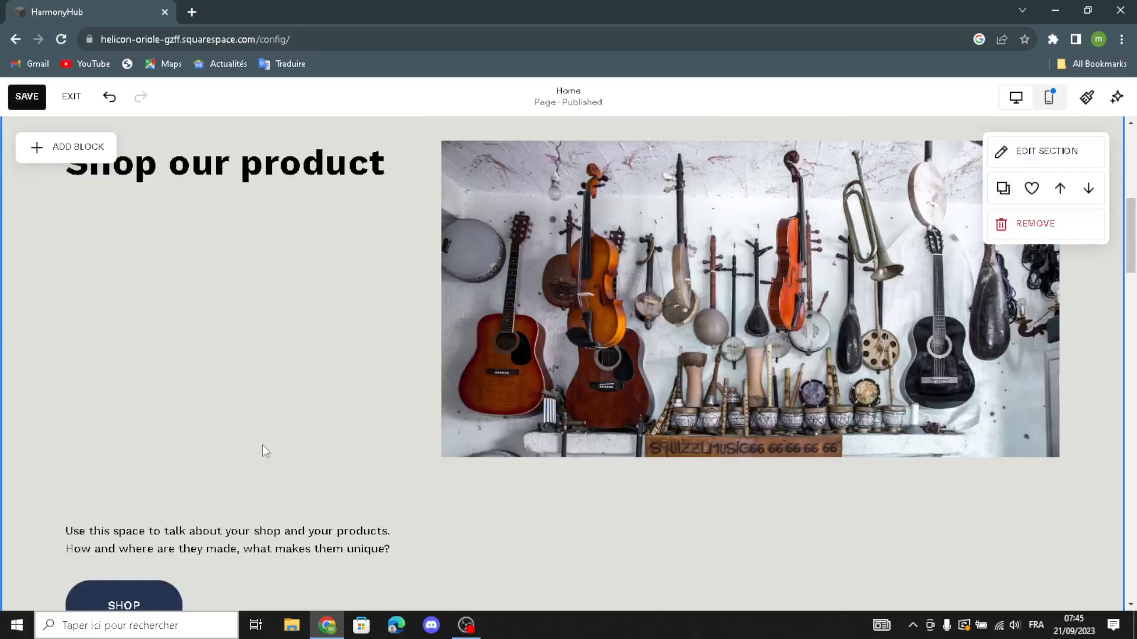